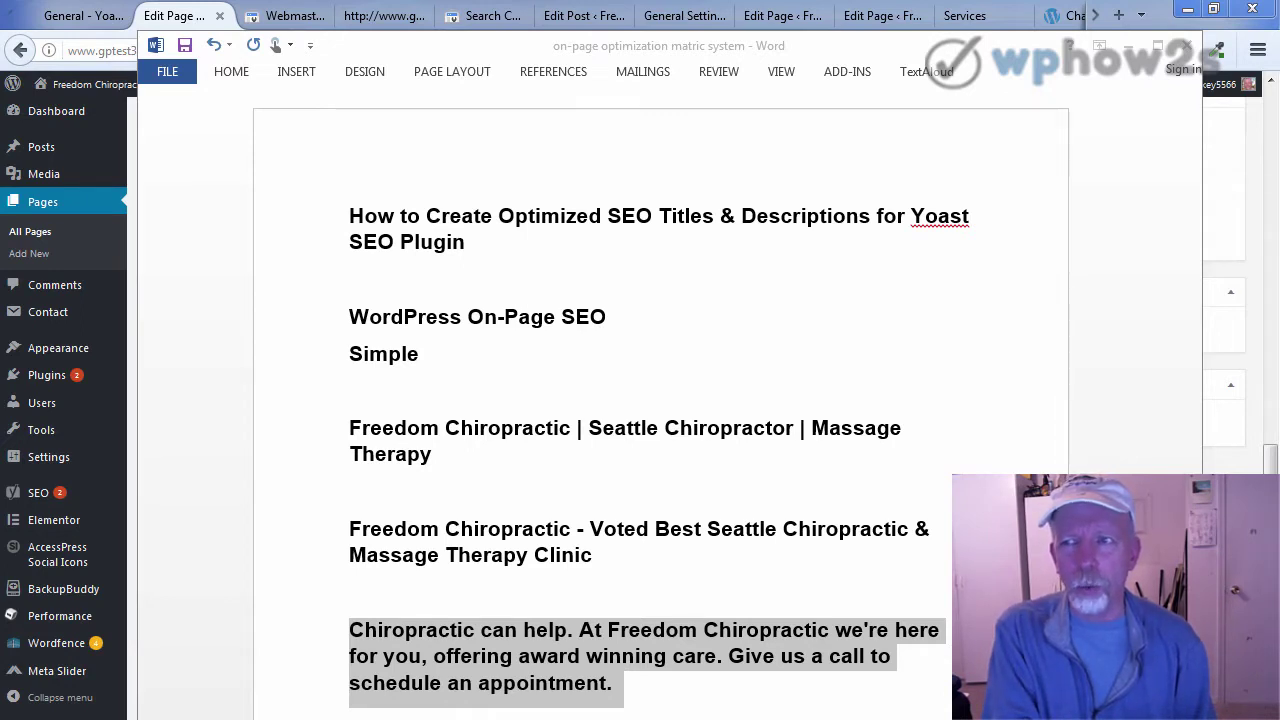
# Step: Bring up the Google search results and examine the description text of the wphow2s.com result about customizing the Twenty Fourteen theme
pyautogui.click(1097, 16)
pyautogui.click(1097, 16)
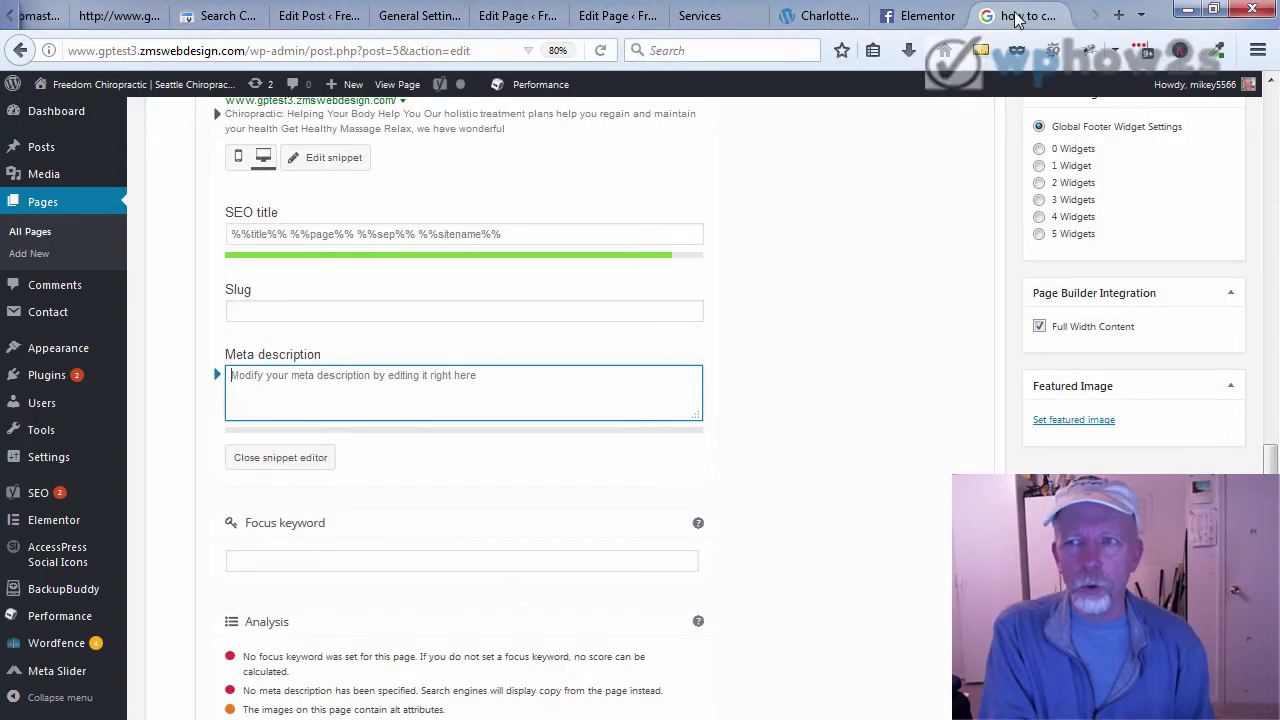
pyautogui.click(1015, 16)
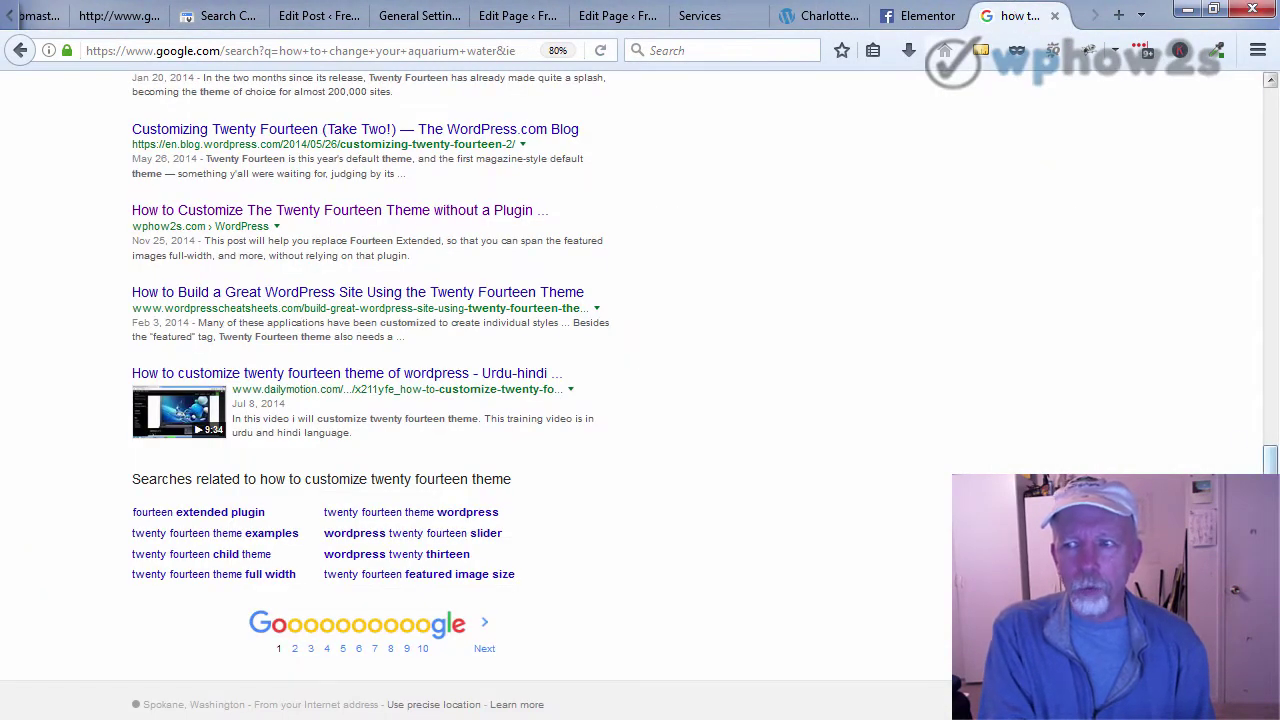
pyautogui.moveTo(1268, 460); pyautogui.dragTo(1232, 433)
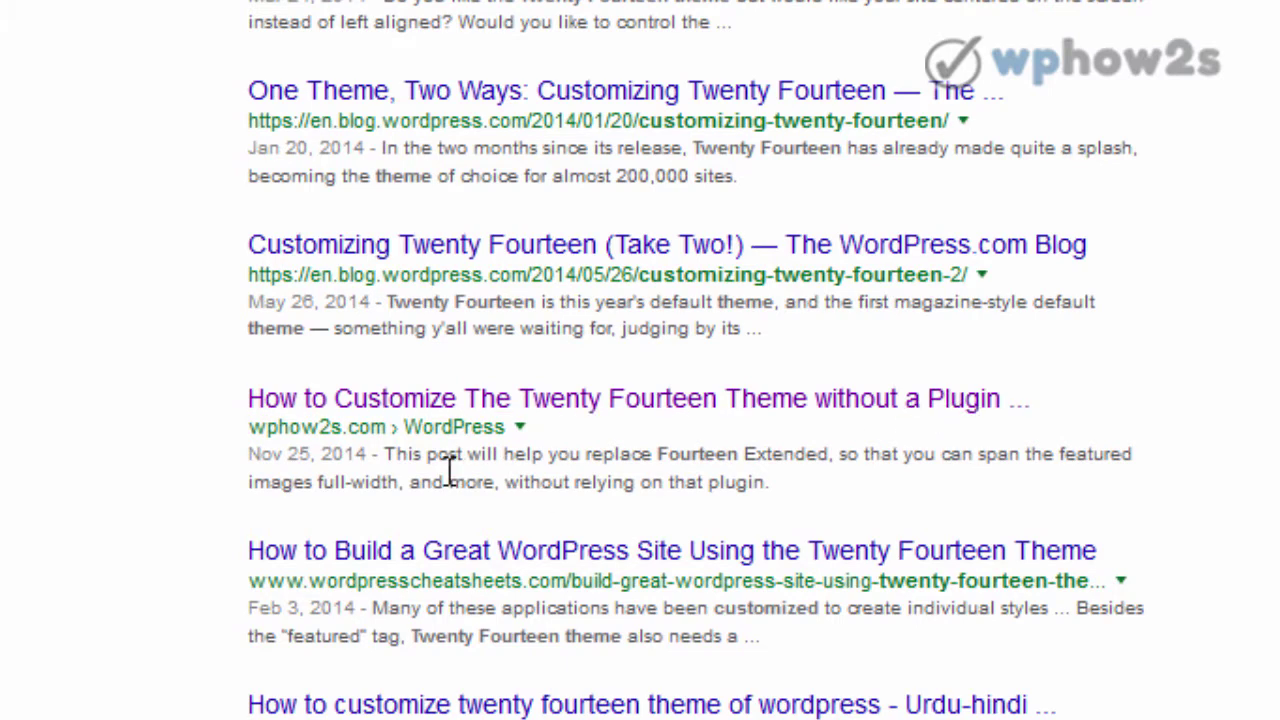
pyautogui.moveTo(385, 453); pyautogui.dragTo(766, 484)
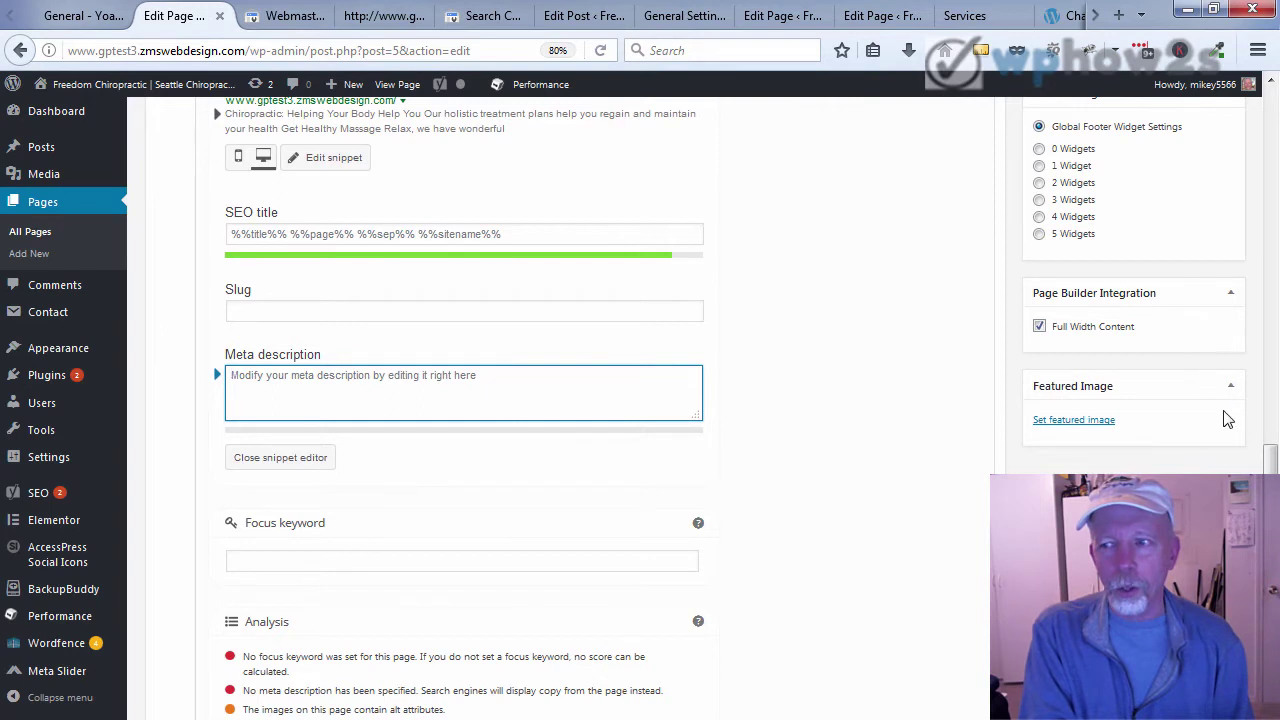
# Step: In the Word document, copy the line "Freedom Chiropractic - Voted Best Seattle Chiropractic & Massage Therapy Clinic"
pyautogui.moveTo(1268, 458); pyautogui.dragTo(1272, 418)
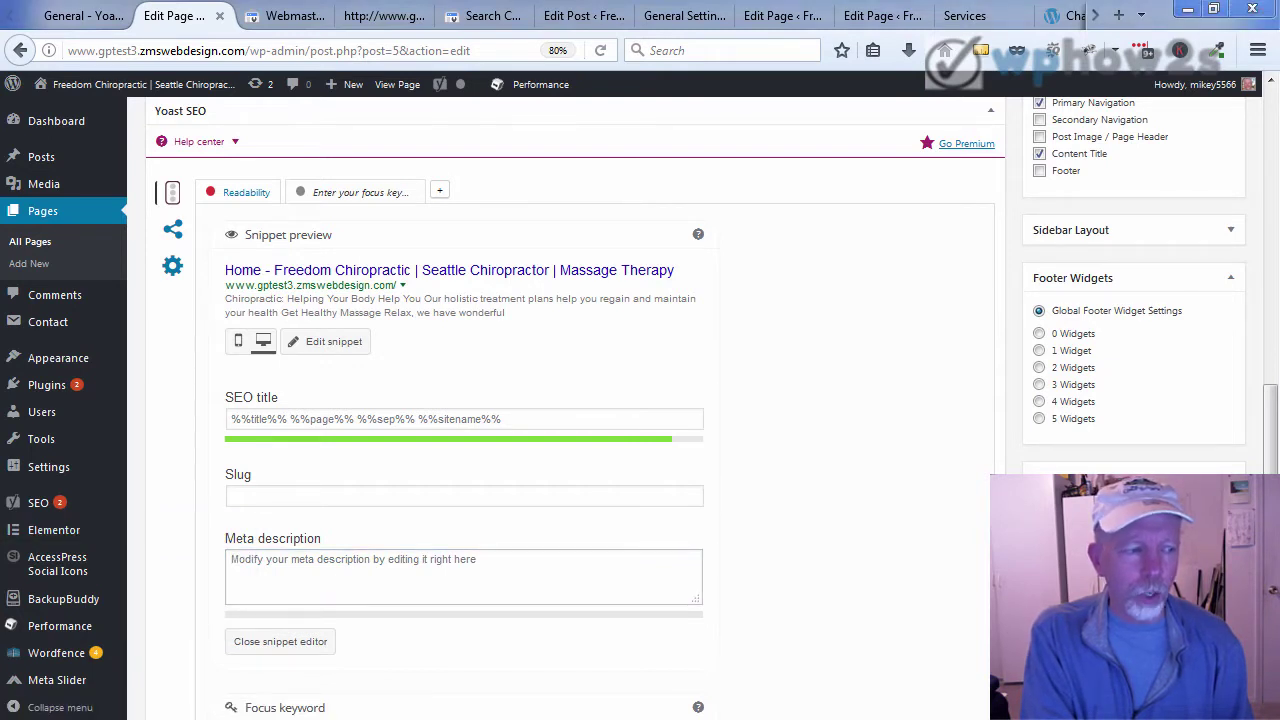
pyautogui.hotkey('alt', 'Tab')
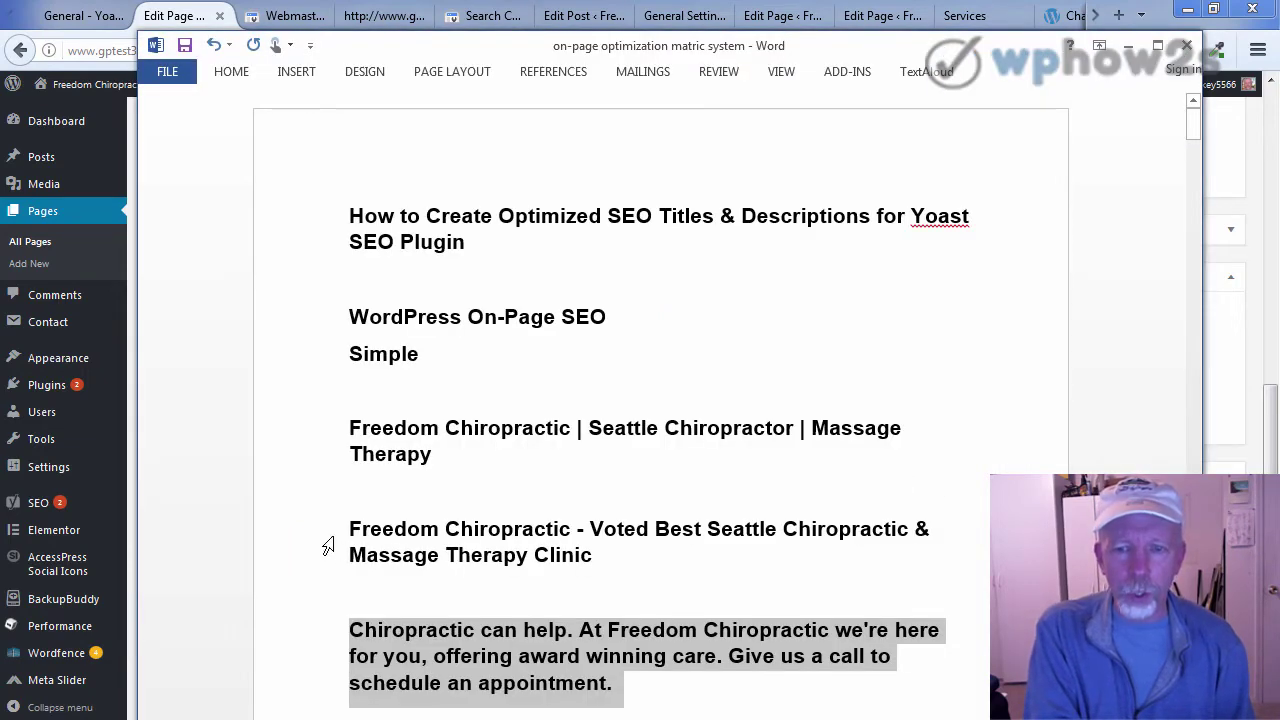
pyautogui.moveTo(350, 528); pyautogui.dragTo(570, 549)
pyautogui.hotkey('ctrl', 'c')
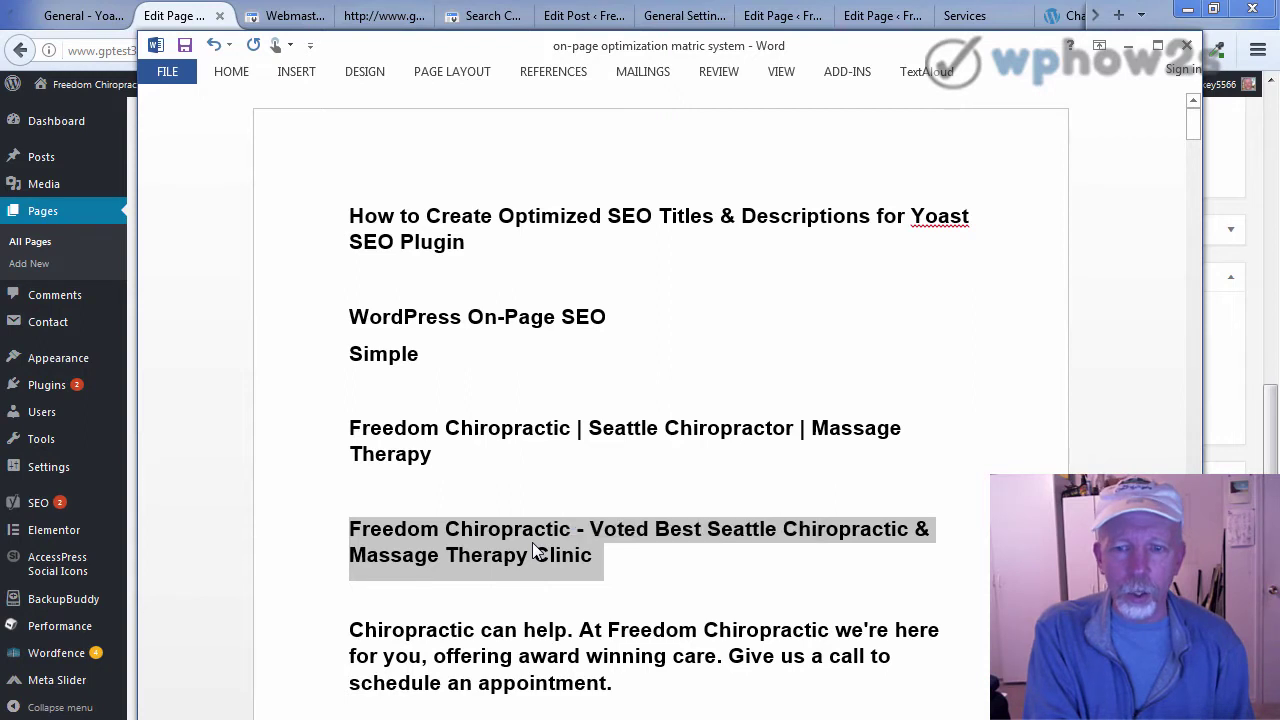
pyautogui.rightClick(532, 542)
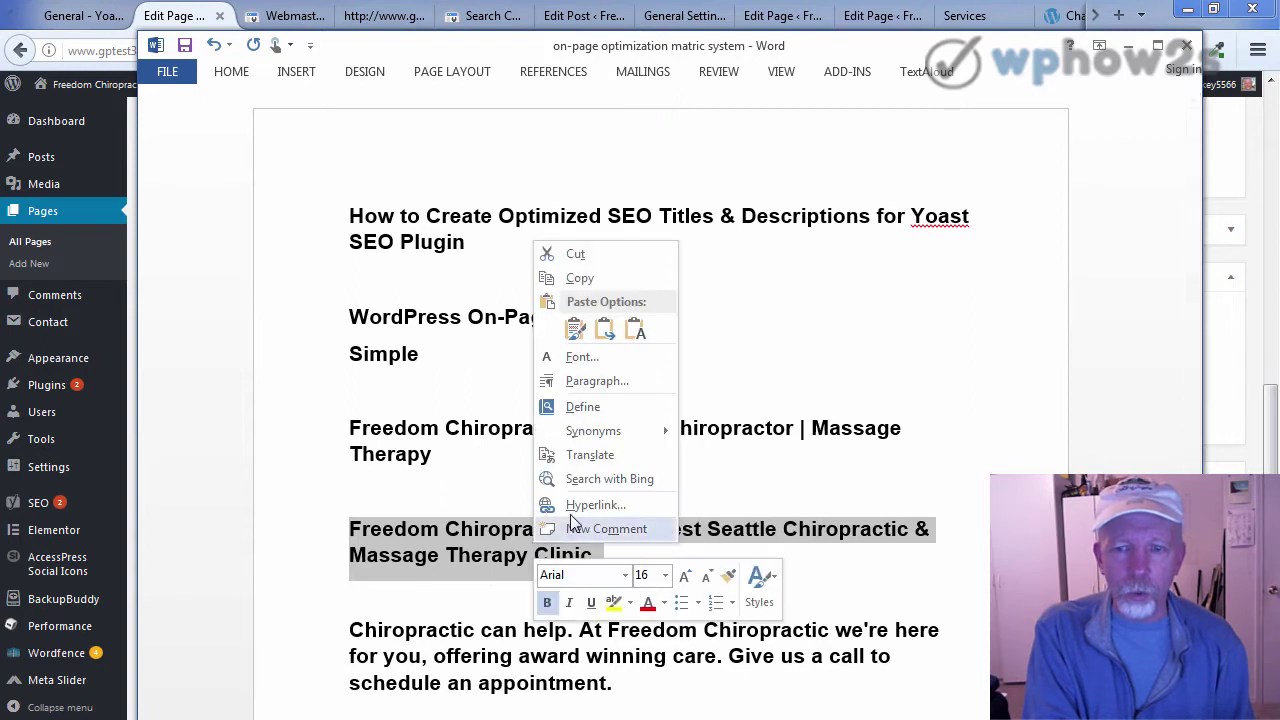
pyautogui.click(579, 278)
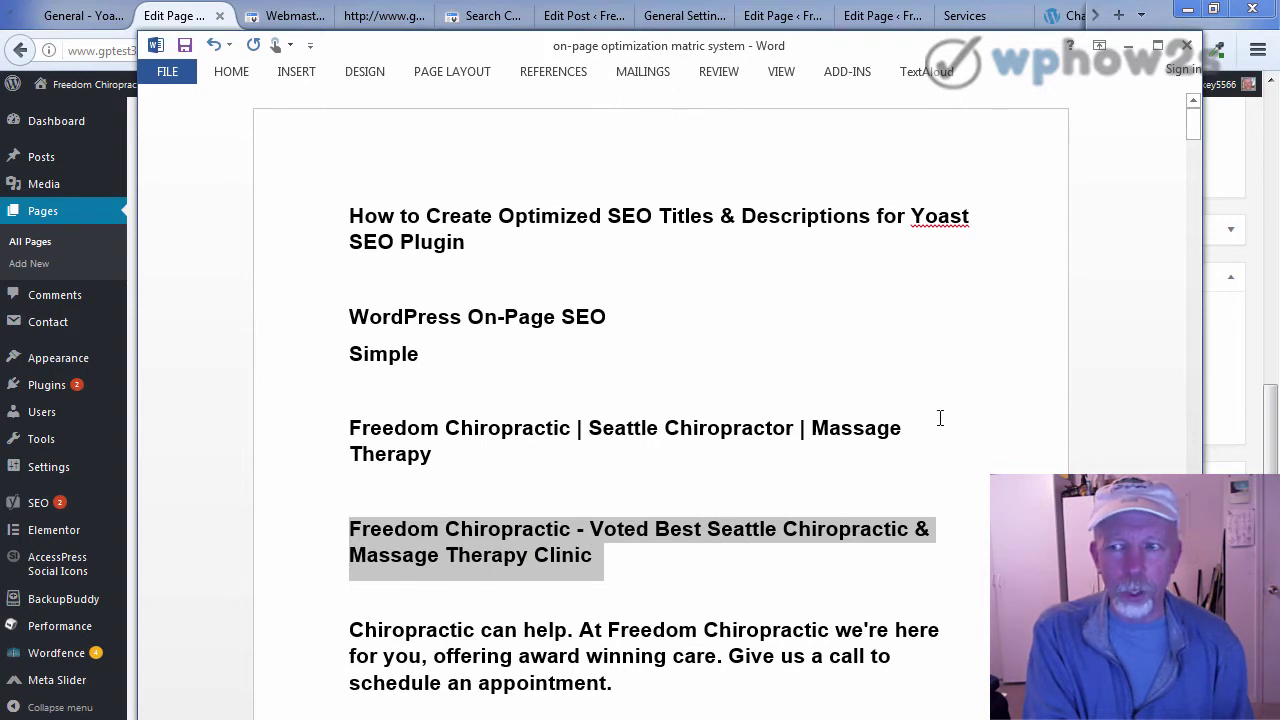
# Step: Back in the WordPress page editor, set the Home page's SEO title to "Freedom Chiropractic - Voted Best Seattle Chiropractic & Massage Therapy Clinic"
pyautogui.click(1228, 358)
pyautogui.click(375, 417)
pyautogui.rightClick(377, 414)
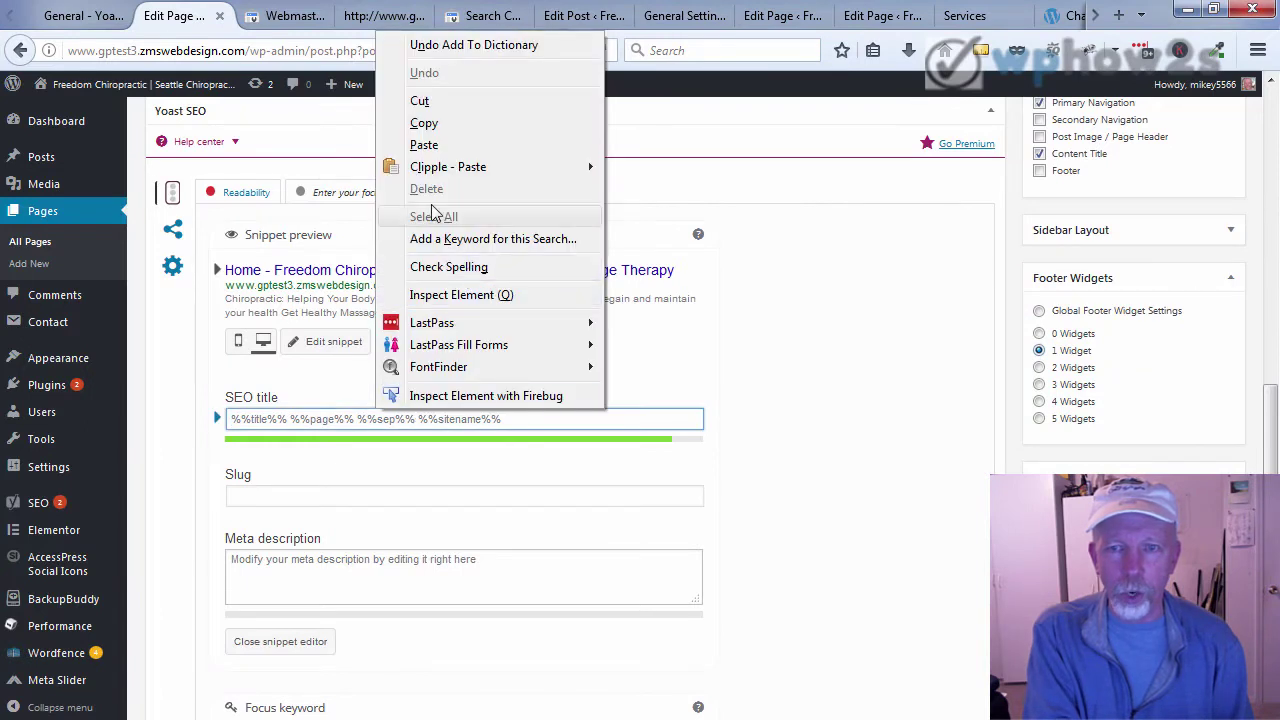
pyautogui.click(427, 146)
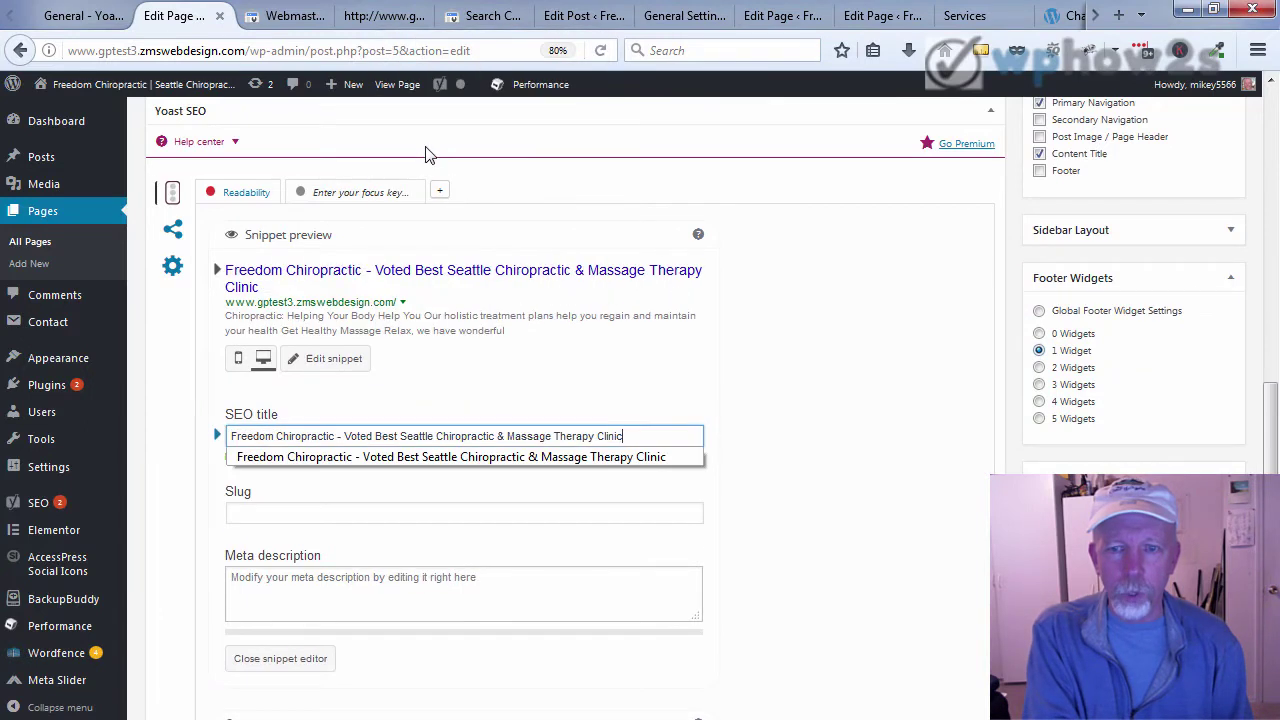
pyautogui.click(705, 387)
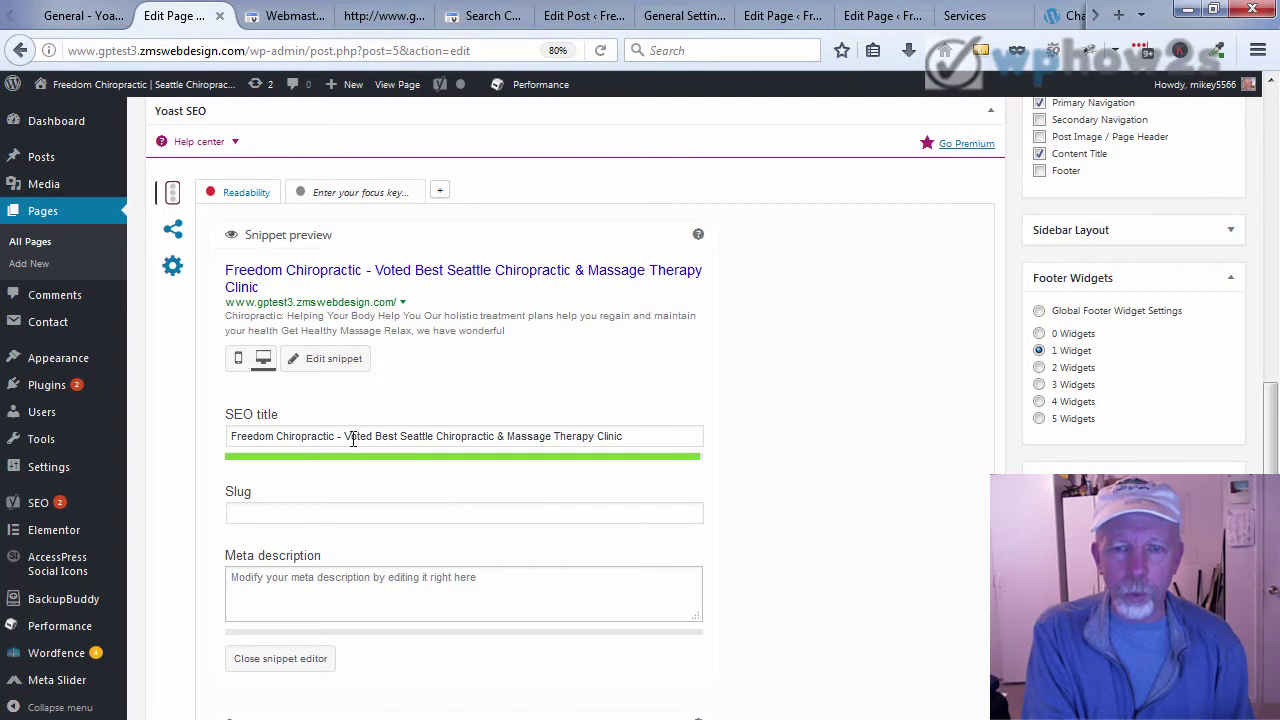
# Step: Append a long run of m characters to the SEO title to test its length limit in the snippet preview
pyautogui.click(625, 434)
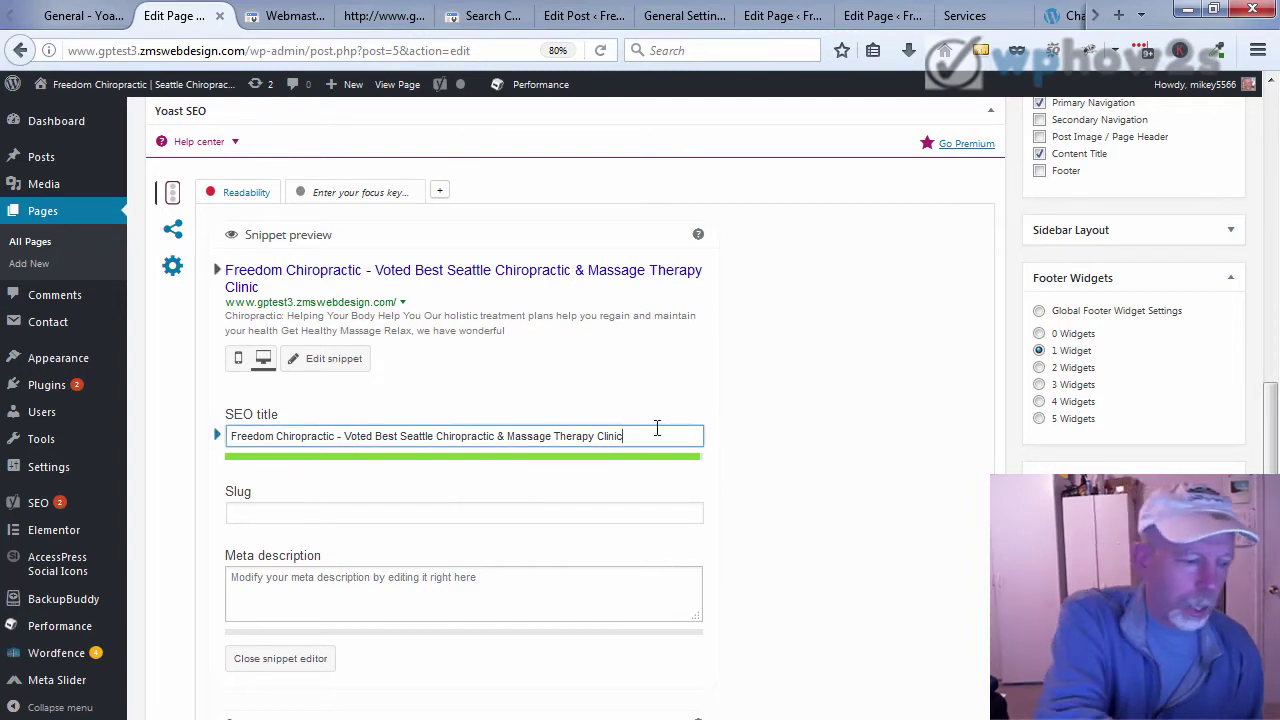
pyautogui.write('mmmmmmmmmmmmmmm')
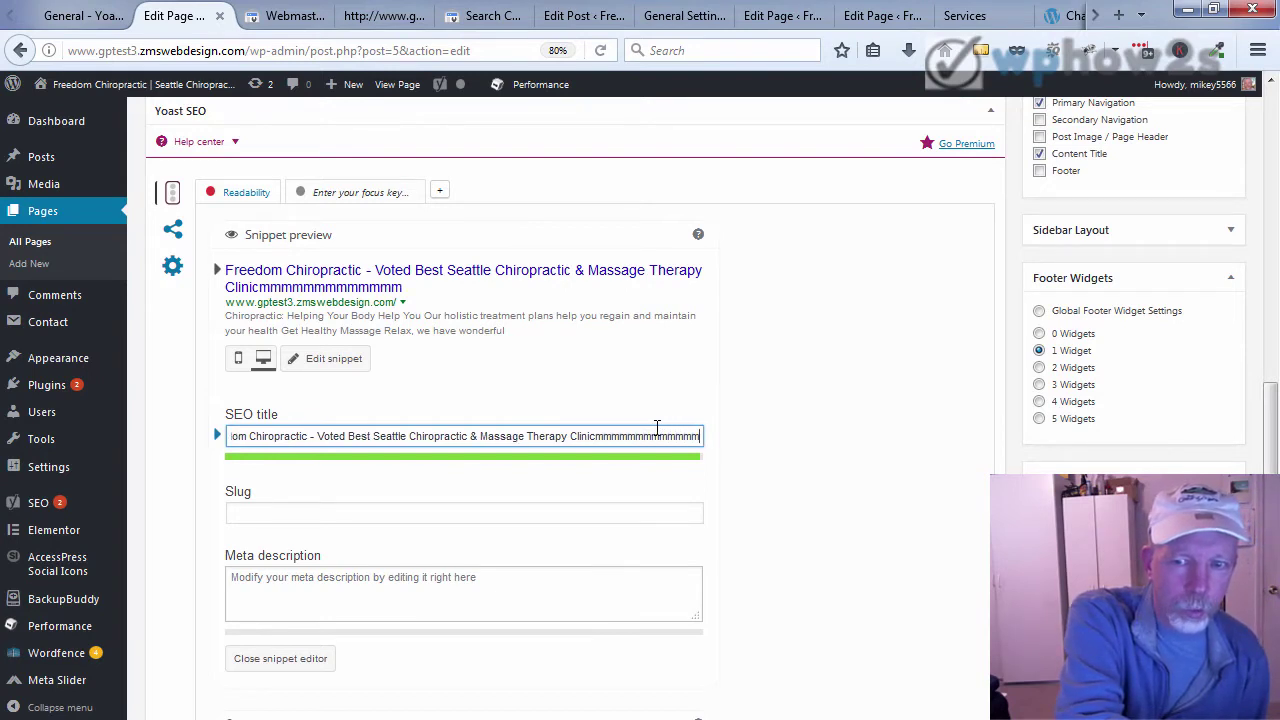
pyautogui.write('mmmmmmmmmm')
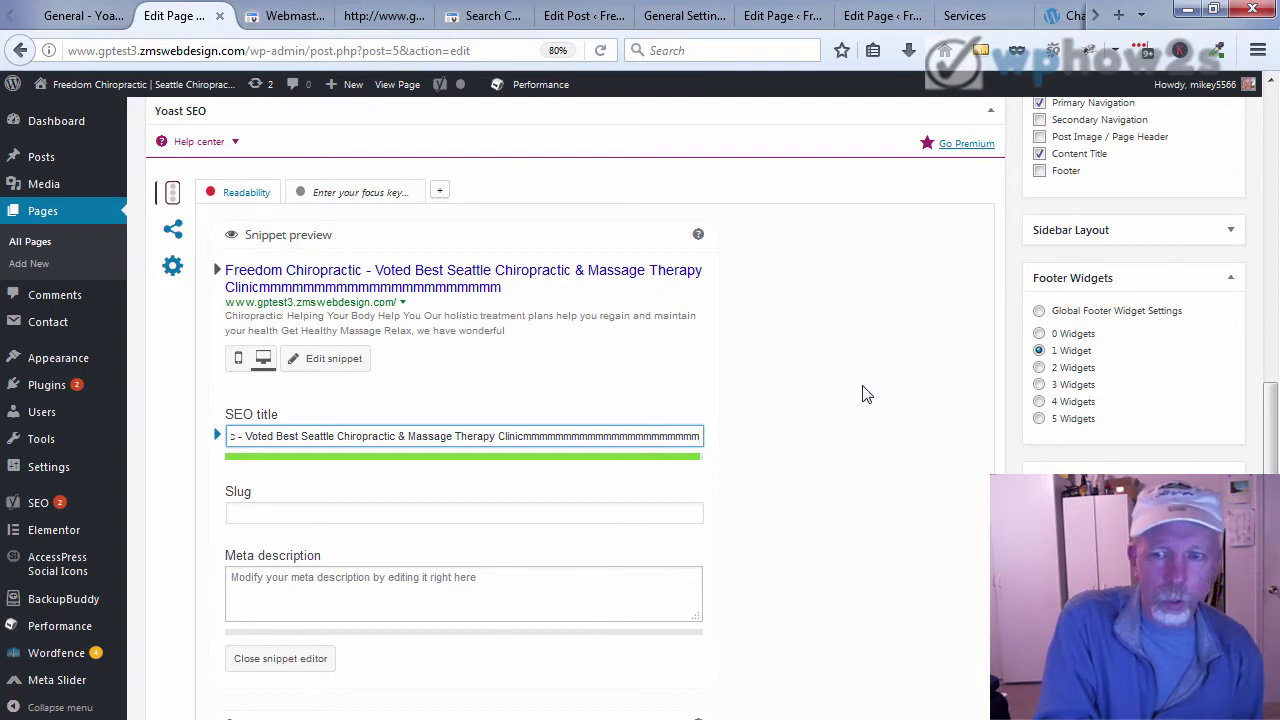
pyautogui.click(835, 402)
# Step: Remove the extra m characters from the SEO title, leaving it ending in "Massage Therapy Clinic"
pyautogui.click(645, 436)
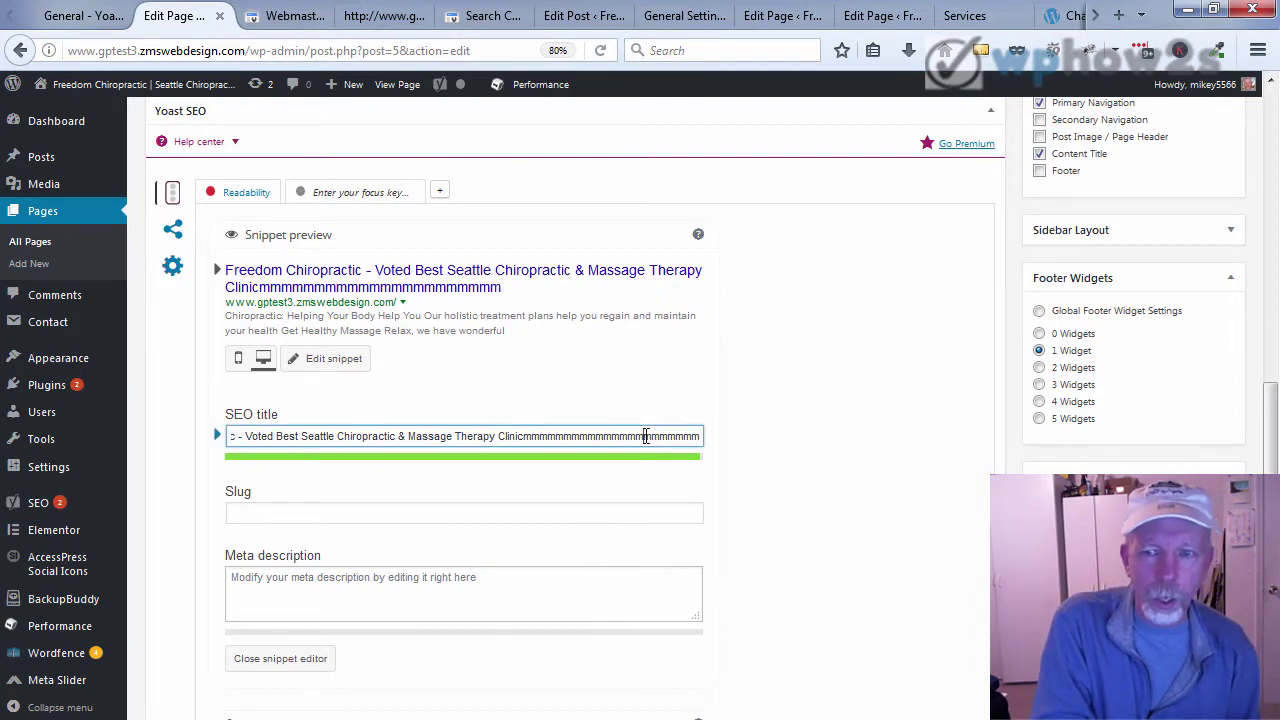
pyautogui.click(703, 430)
pyautogui.click(591, 606)
pyautogui.click(703, 433)
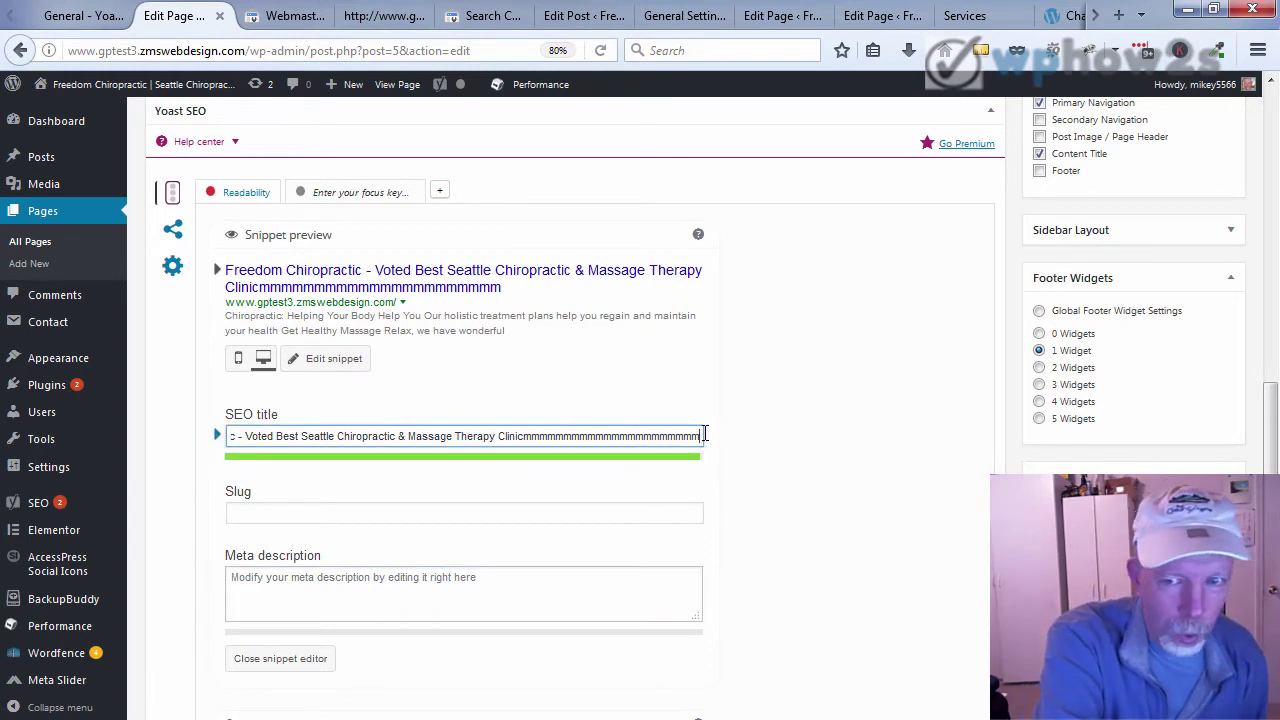
pyautogui.press('BackSpace')
pyautogui.press('BackSpace')
pyautogui.press('BackSpace')
pyautogui.press('BackSpace')
pyautogui.press('BackSpace')
pyautogui.press('BackSpace')
pyautogui.press('BackSpace')
pyautogui.press('BackSpace')
pyautogui.press('BackSpace')
pyautogui.press('BackSpace')
pyautogui.press('BackSpace')
pyautogui.press('BackSpace')
pyautogui.press('BackSpace')
pyautogui.press('BackSpace')
pyautogui.press('BackSpace')
pyautogui.press('BackSpace')
pyautogui.press('BackSpace')
pyautogui.press('BackSpace')
pyautogui.press('BackSpace')
pyautogui.press('BackSpace')
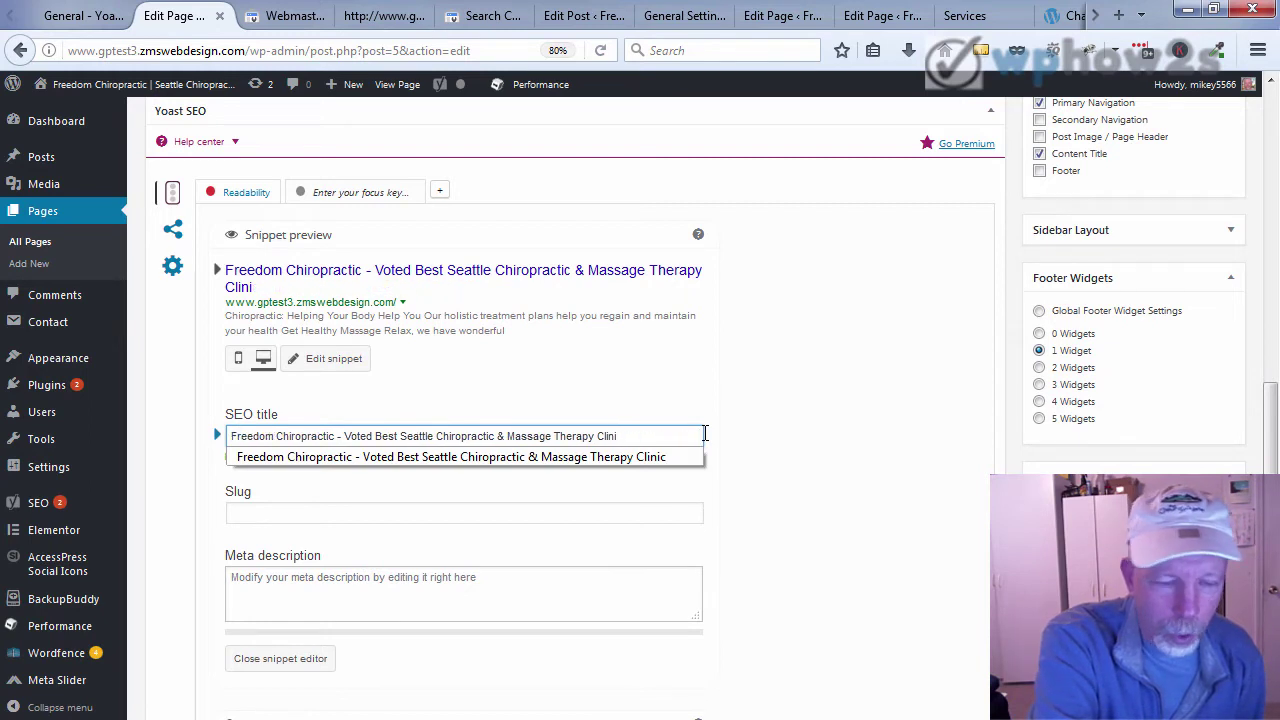
pyautogui.write('c')
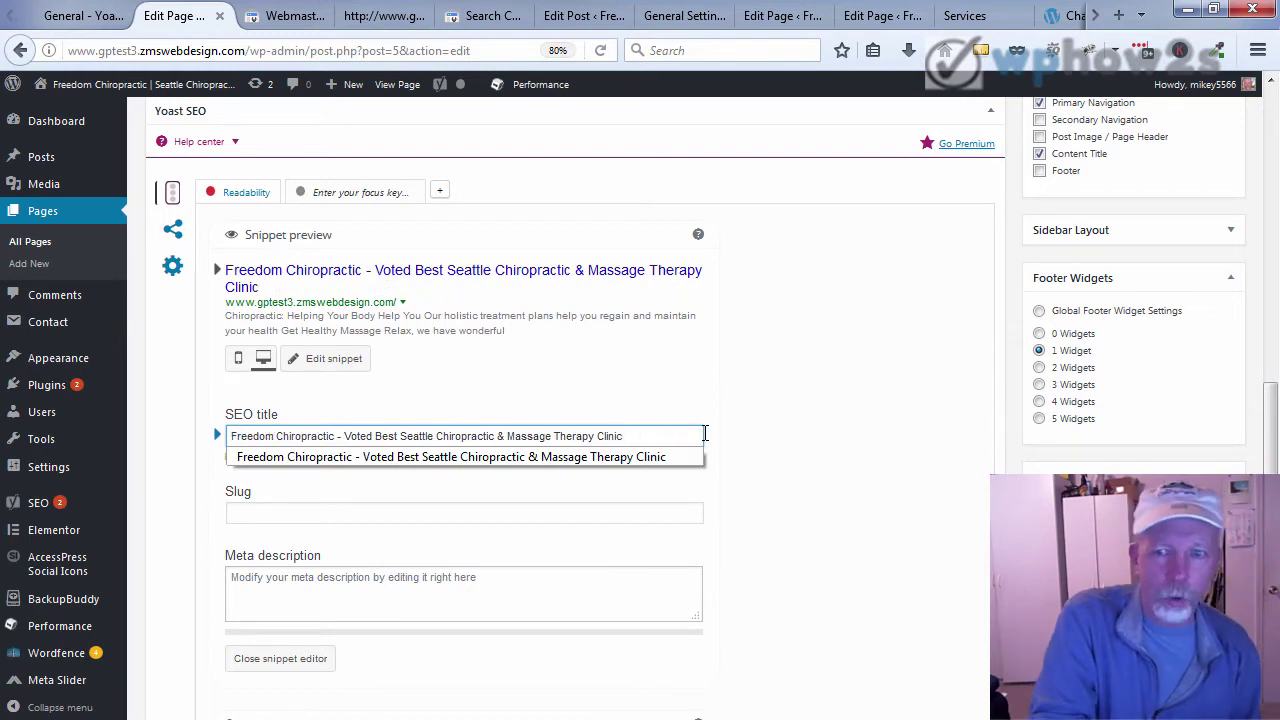
pyautogui.click(900, 495)
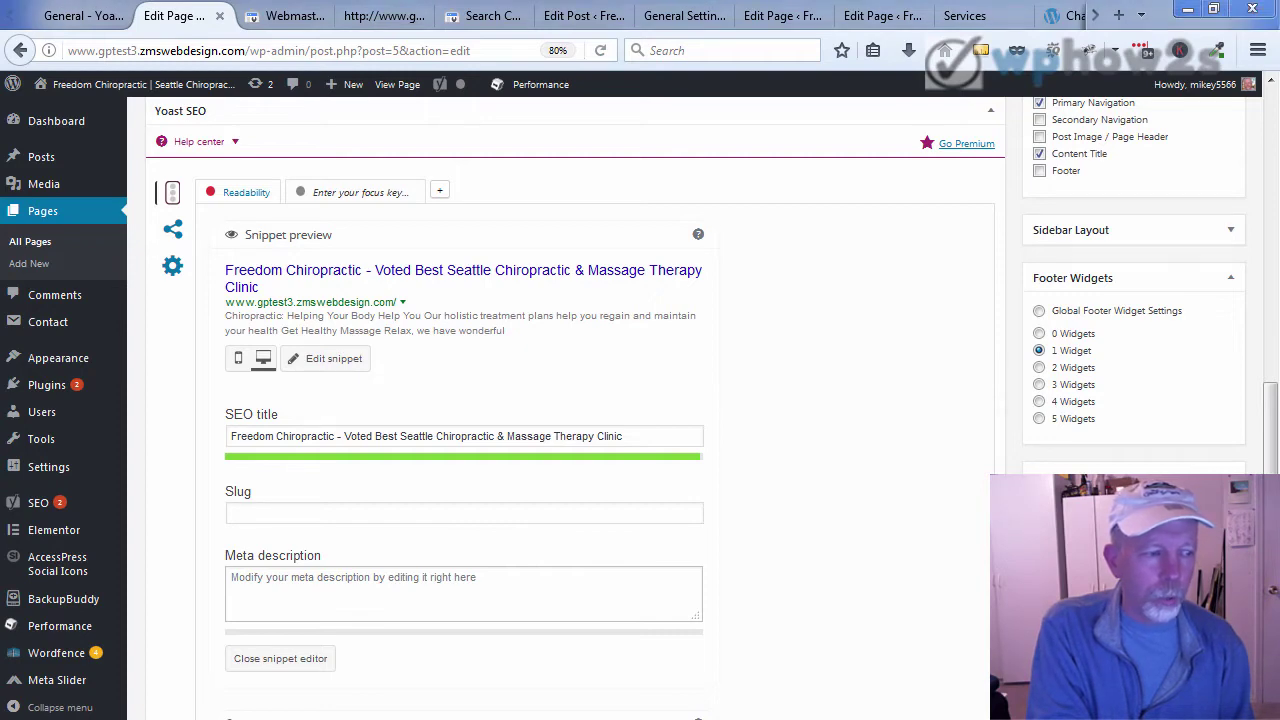
# Step: In the Word document, copy the paragraph beginning "Chiropractic can help. At Freedom Chiropractic we're here for you", leaving out its final period
pyautogui.hotkey('alt', 'Tab')
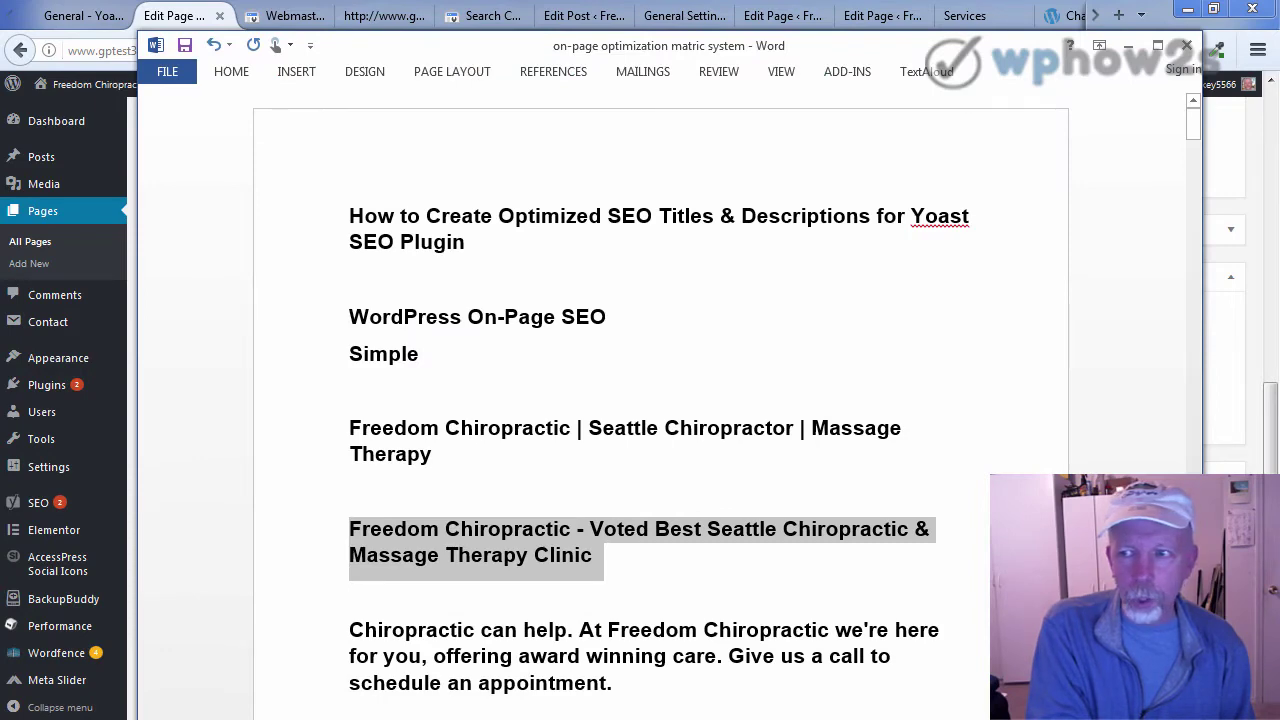
pyautogui.moveTo(1192, 126); pyautogui.dragTo(1192, 155)
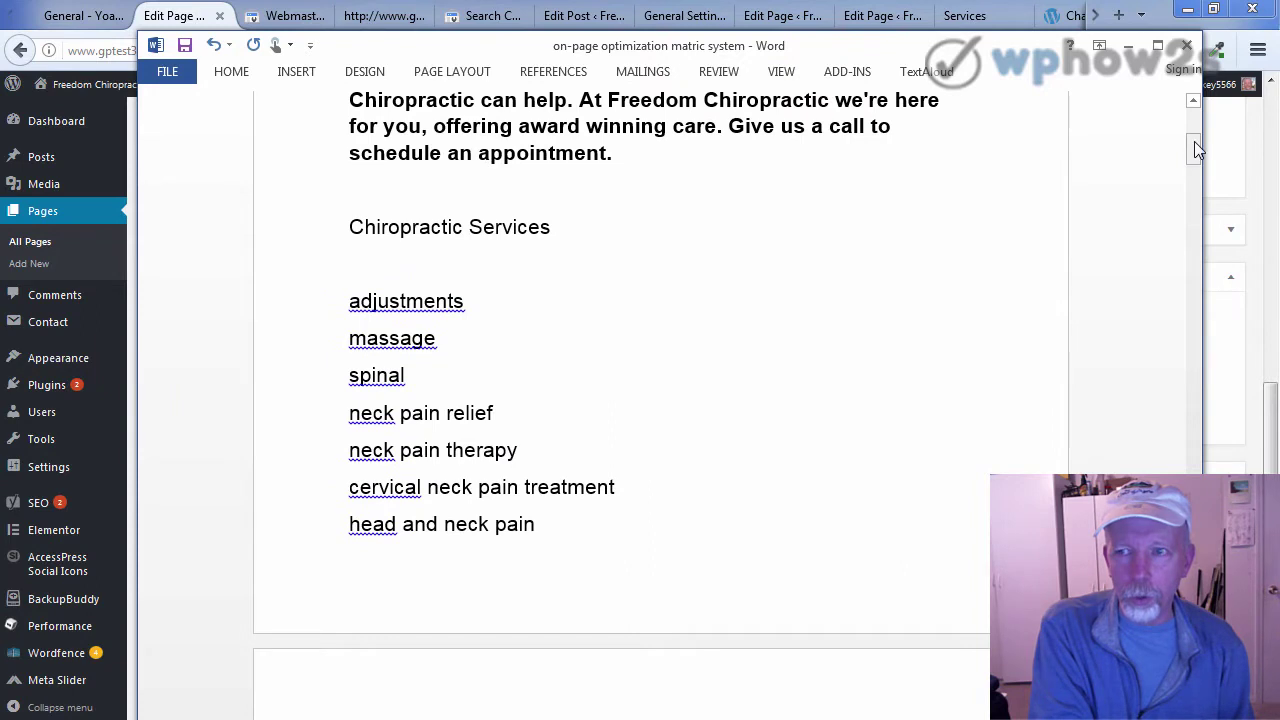
pyautogui.scroll(2, 1194, 141)
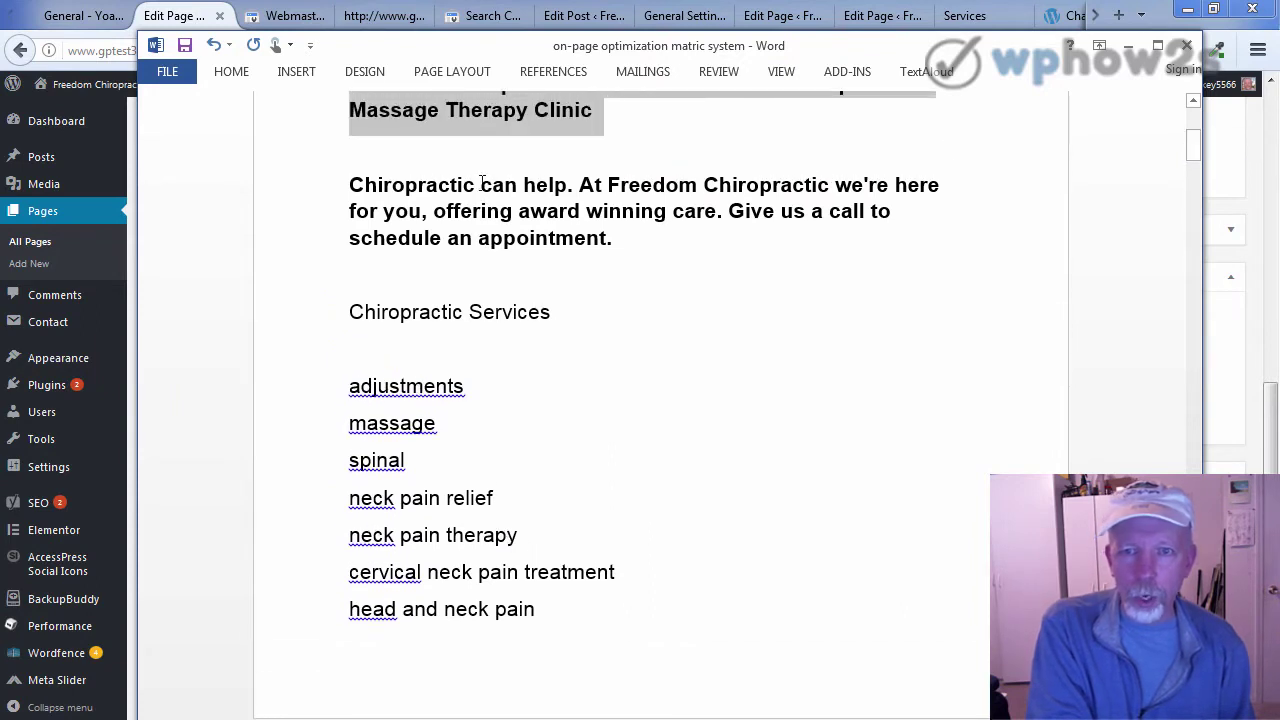
pyautogui.moveTo(350, 184); pyautogui.dragTo(604, 230)
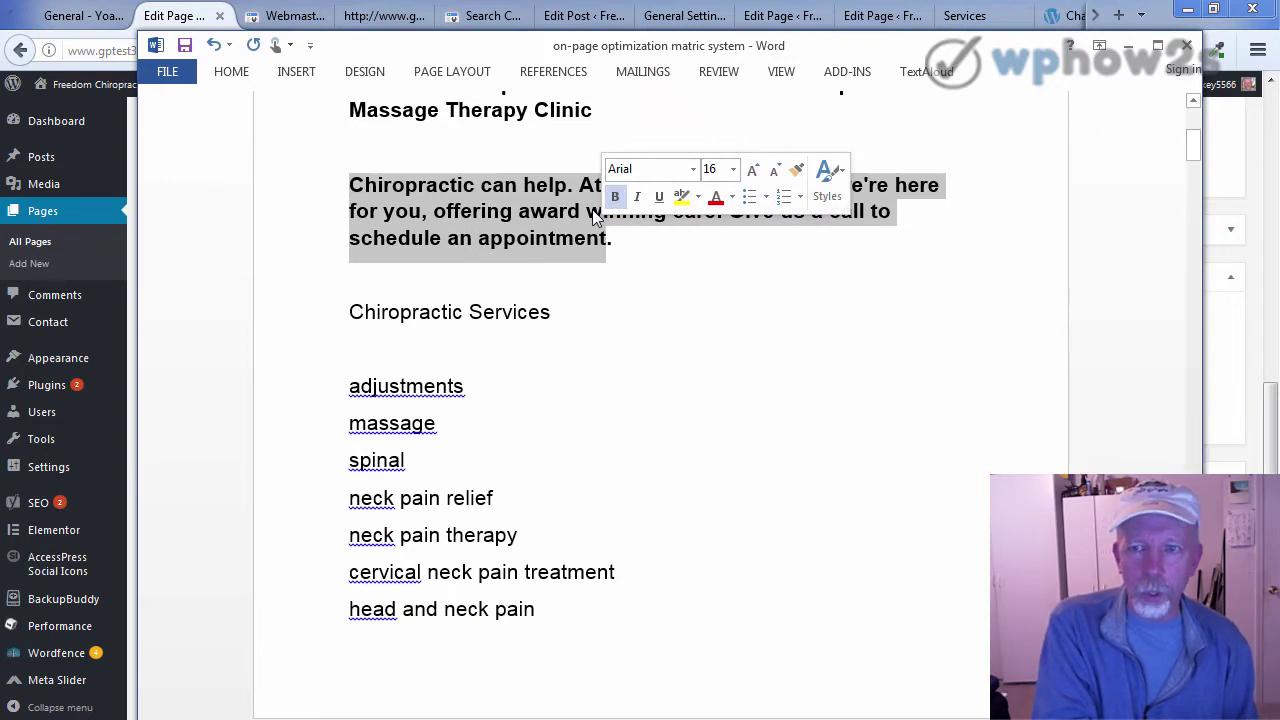
pyautogui.rightClick(560, 211)
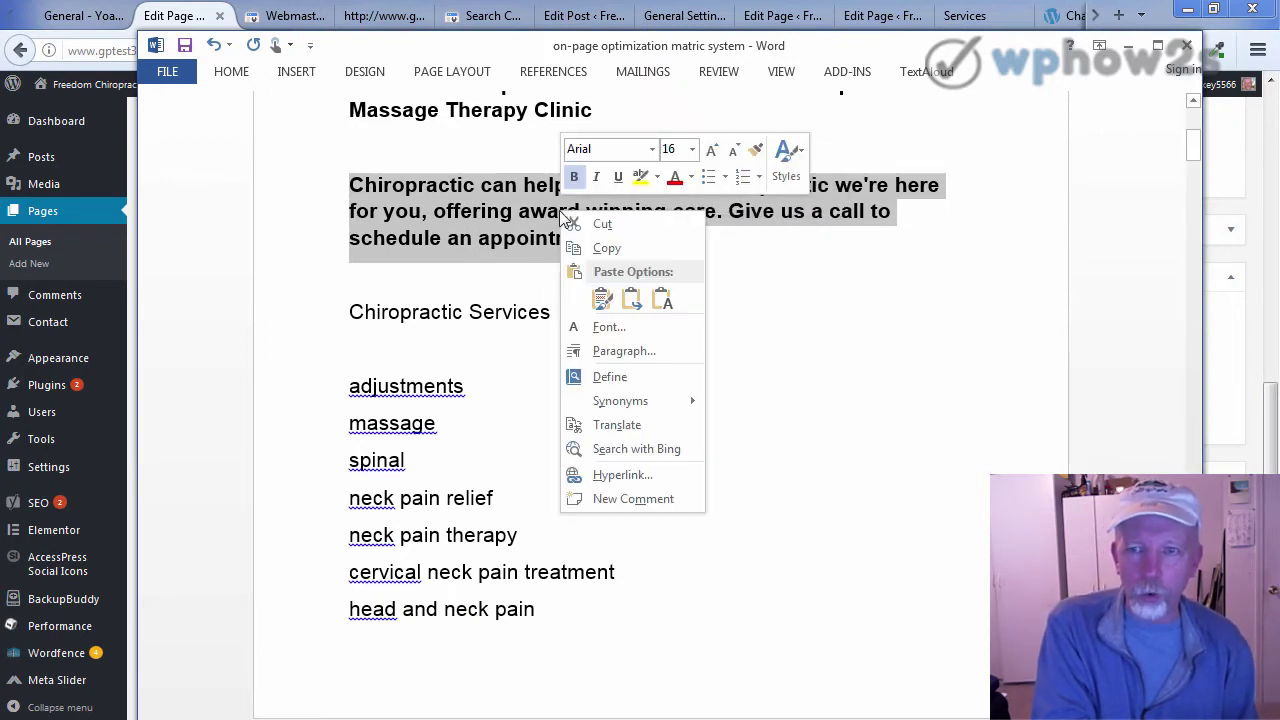
pyautogui.click(606, 250)
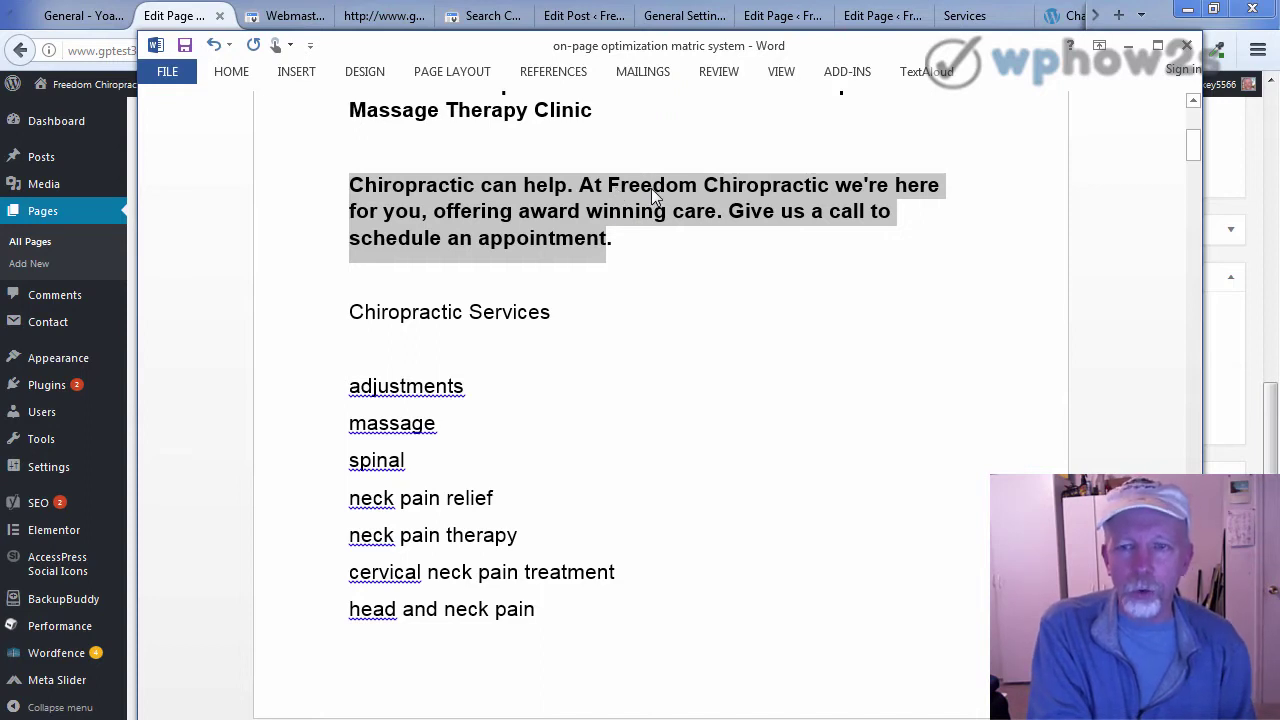
# Step: Back in the WordPress page editor, paste the copied "Chiropractic can help" paragraph as the Home page's meta description
pyautogui.click(1262, 162)
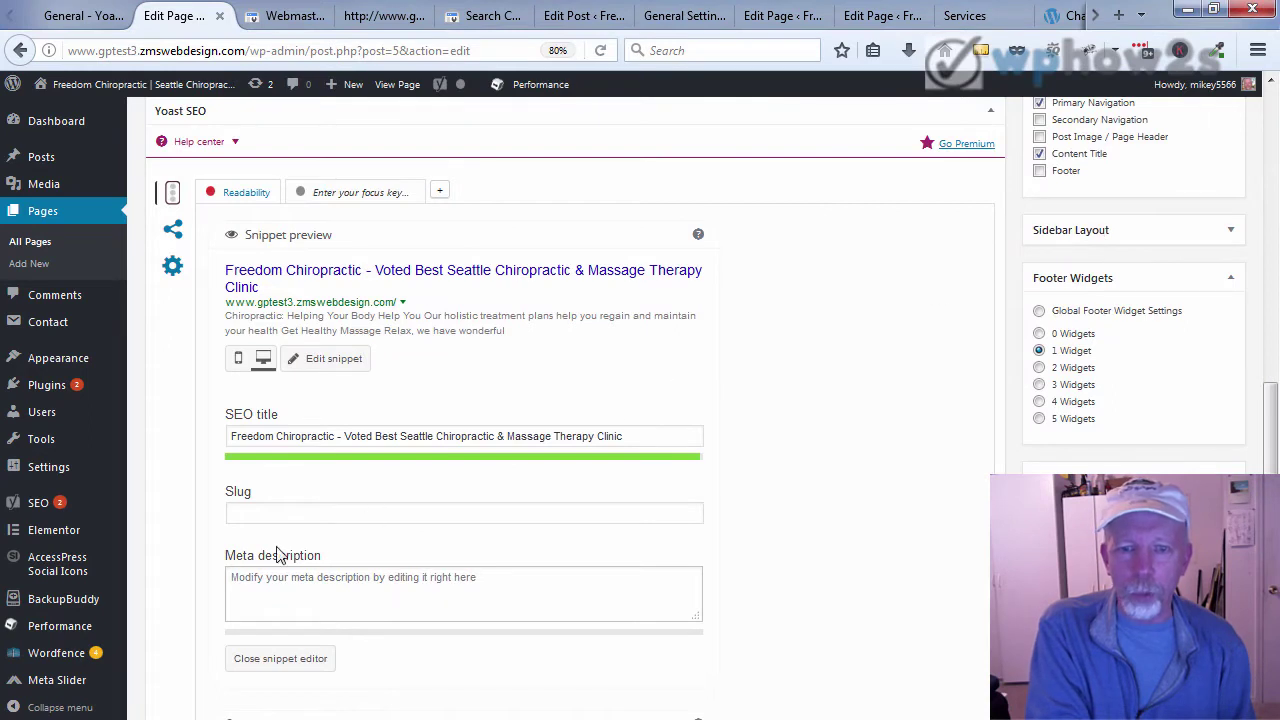
pyautogui.click(240, 586)
pyautogui.rightClick(240, 586)
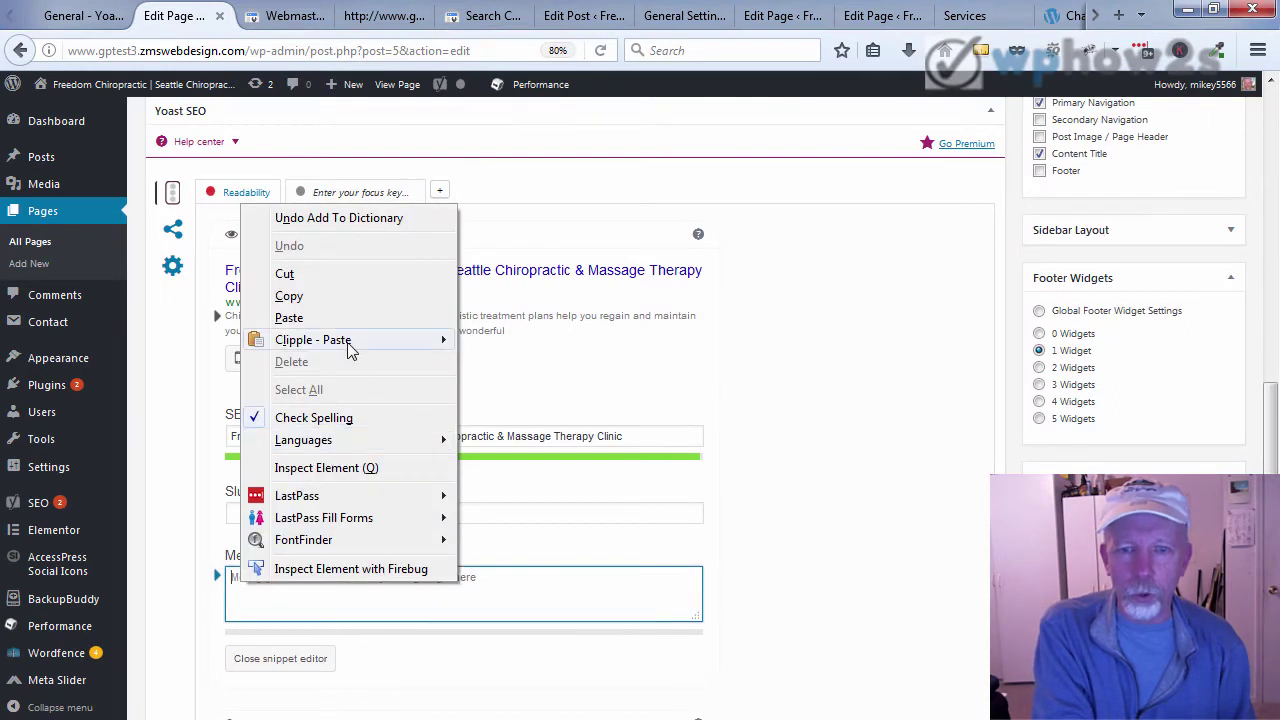
pyautogui.click(302, 320)
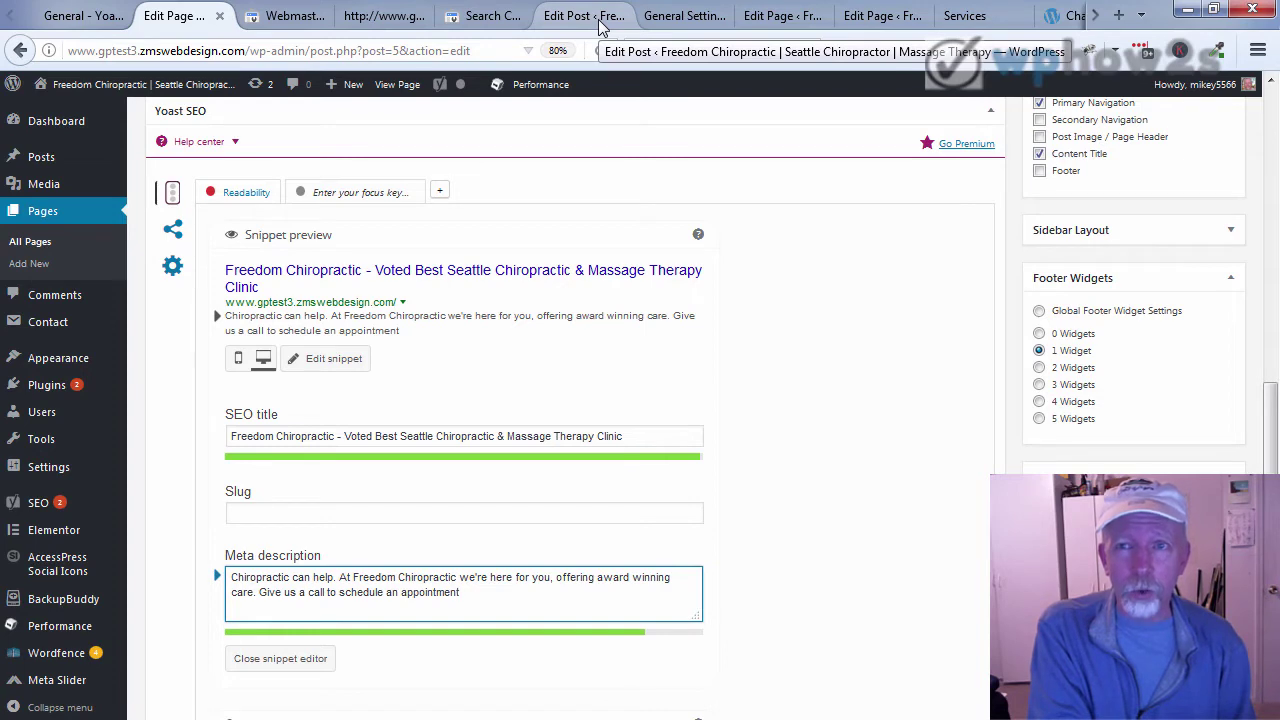
# Step: Go to the Services page's editor, collapse the screen options, and open the Yoast snippet's SEO title for editing
pyautogui.click(770, 18)
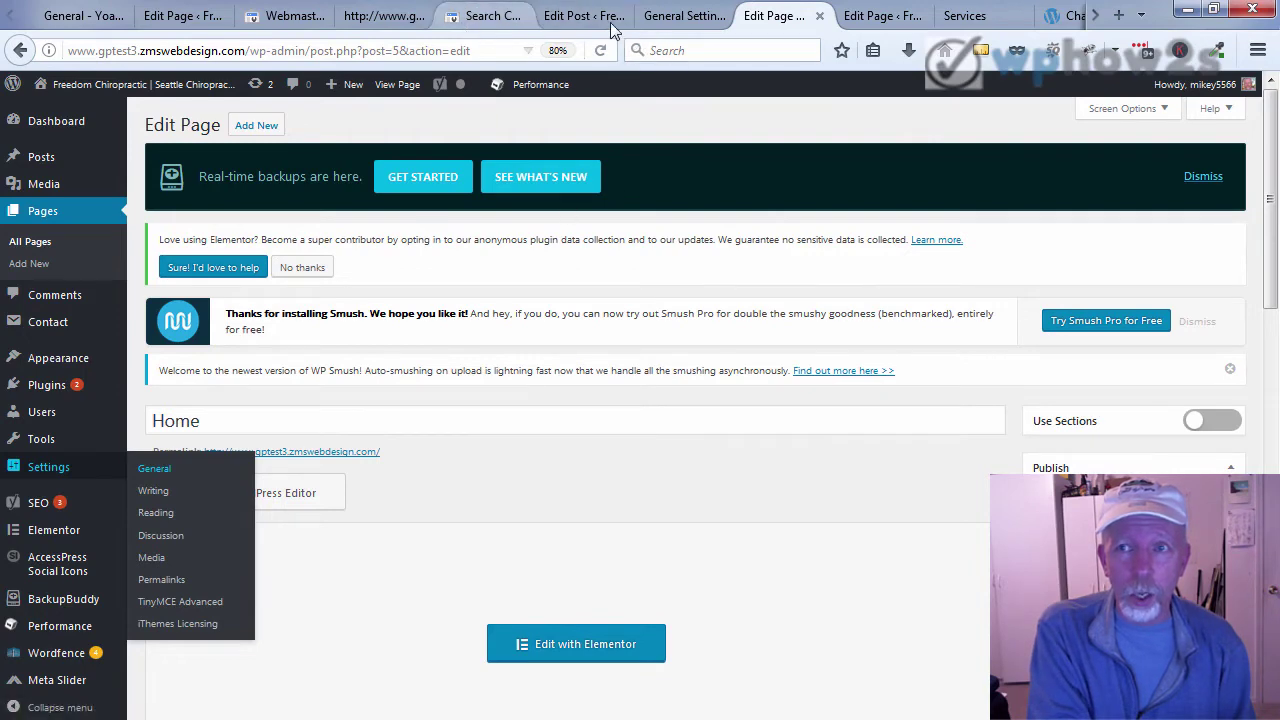
pyautogui.click(890, 18)
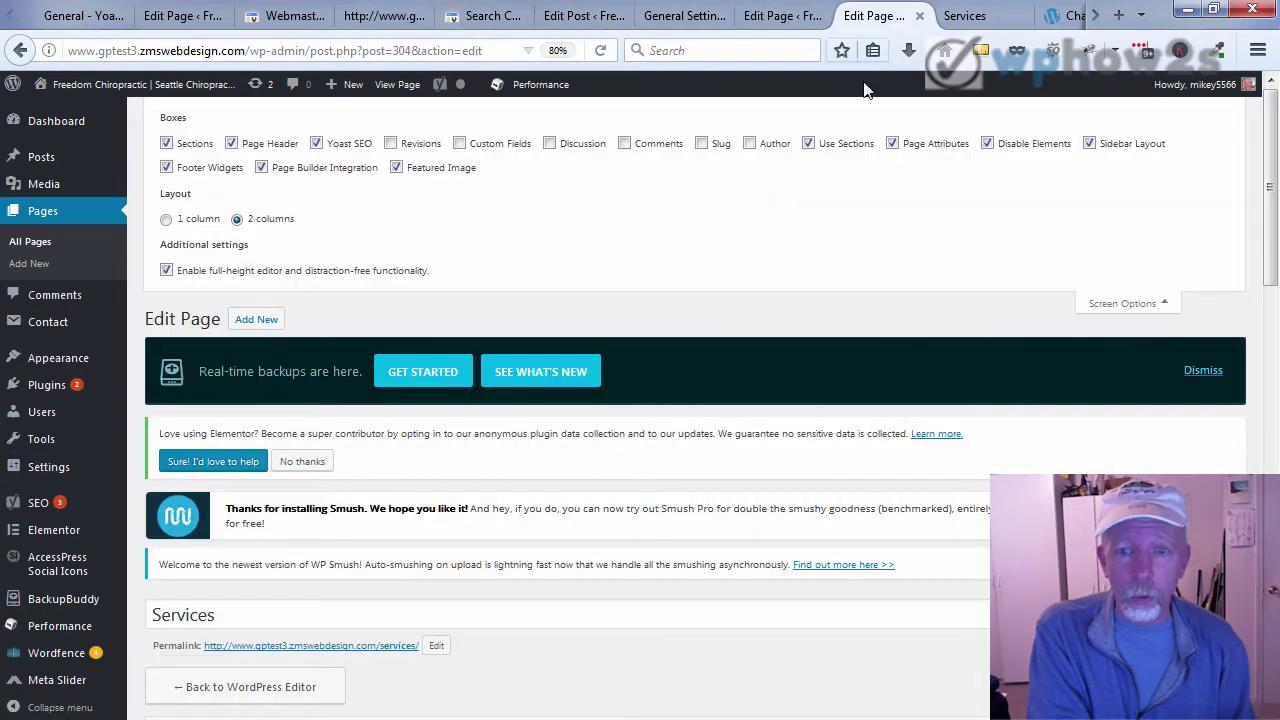
pyautogui.click(1162, 305)
pyautogui.moveTo(1275, 180); pyautogui.dragTo(1214, 449)
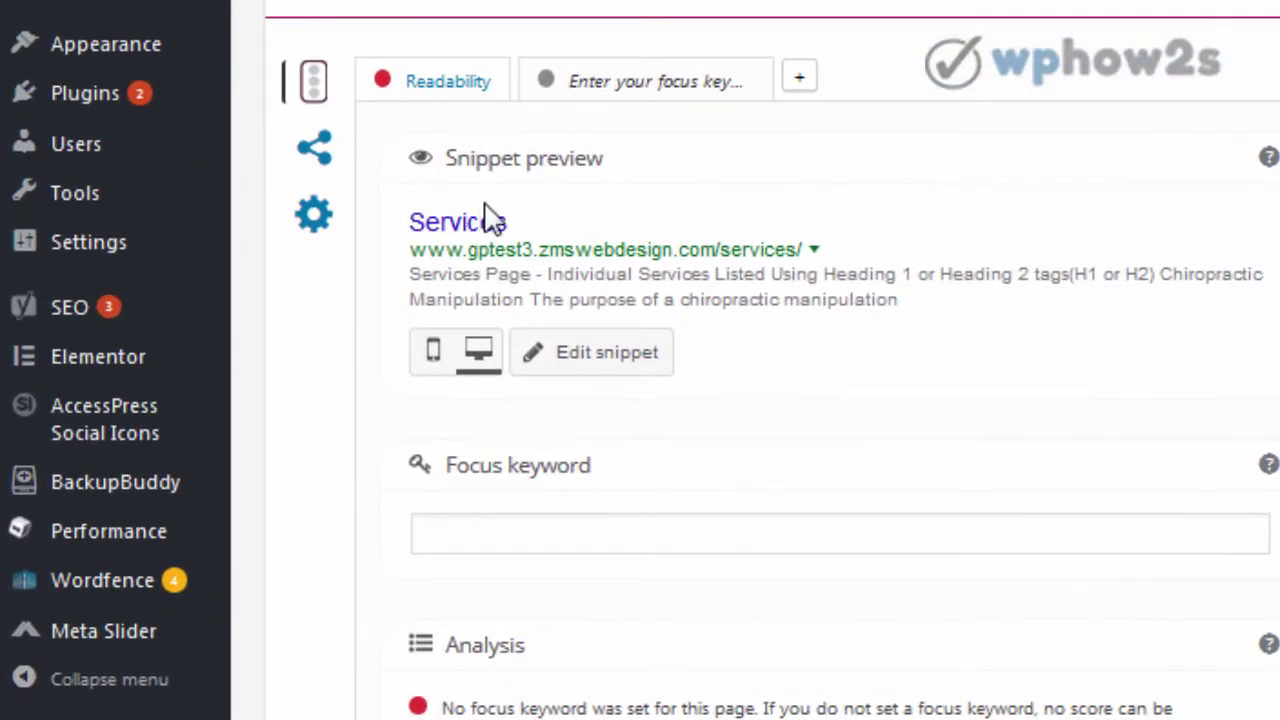
pyautogui.scroll(-2, 787, 360)
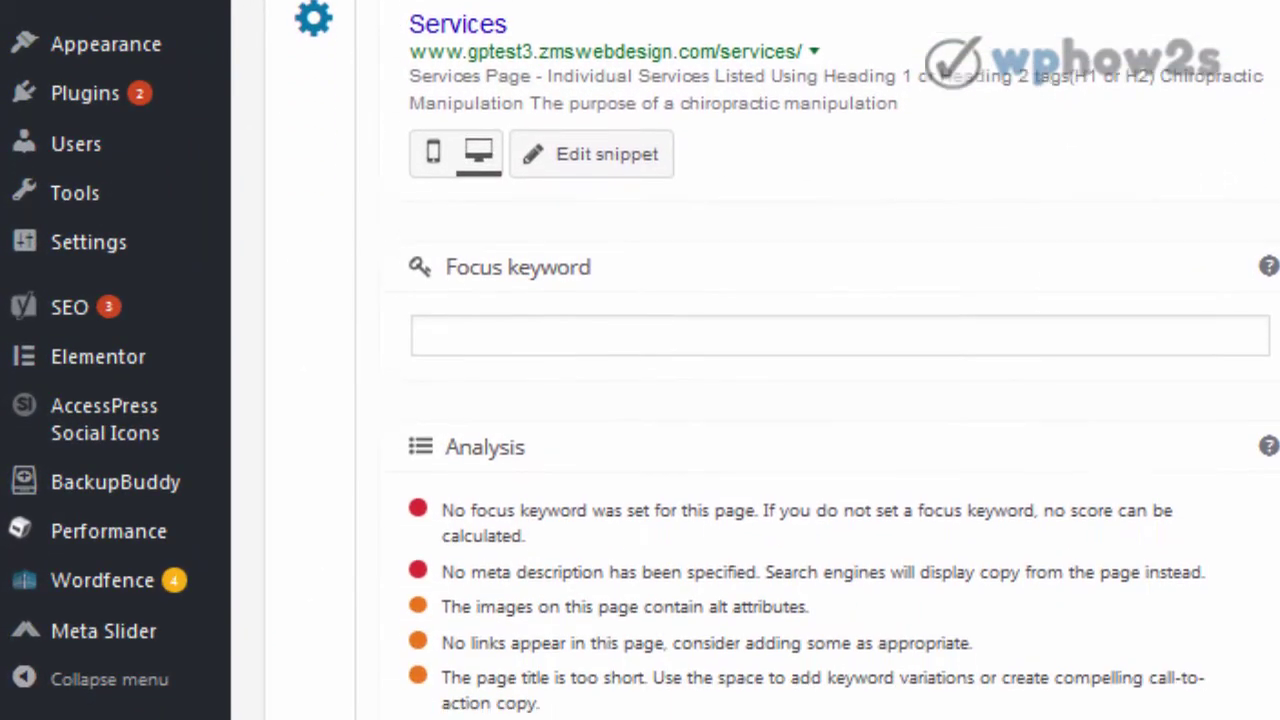
pyautogui.click(468, 16)
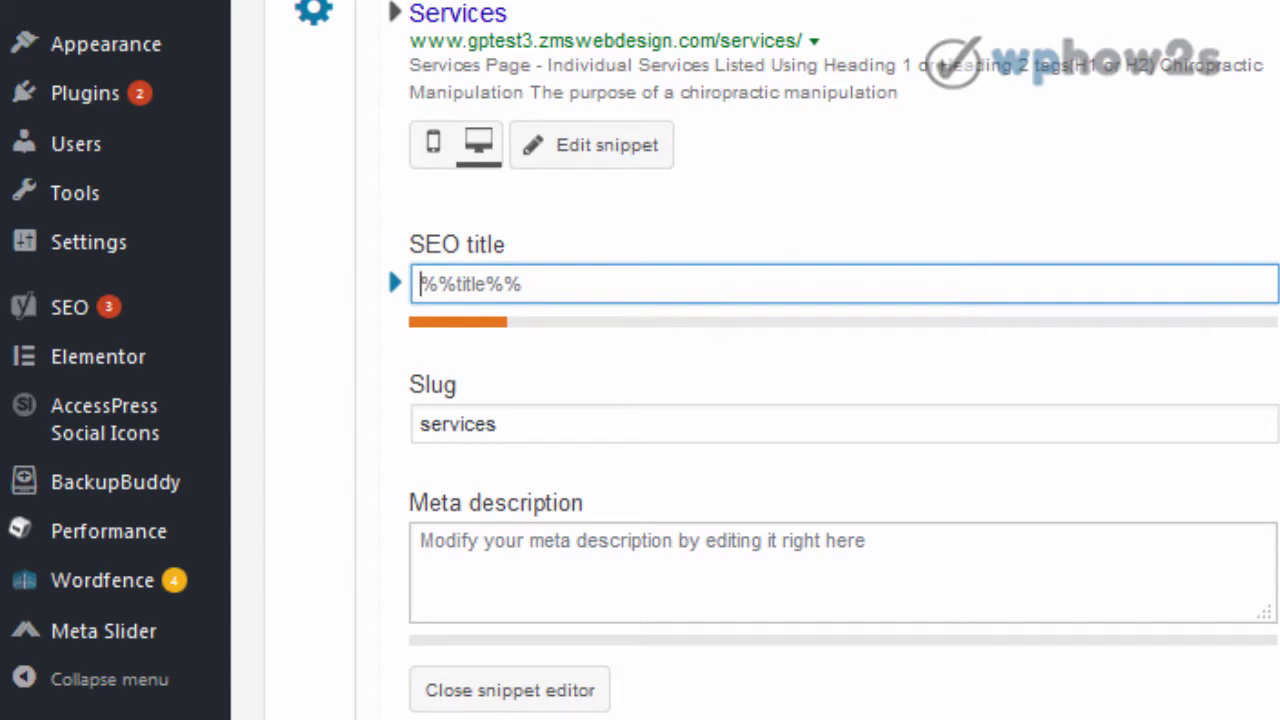
# Step: Copy the SEO title "Chiropractic Manipulation Massage Therapy Exercise Rehabilitation Neck Back Pain Relief in Seattle, WA" from the Word document into the Services page's SEO title
pyautogui.hotkey('alt', 'Tab')
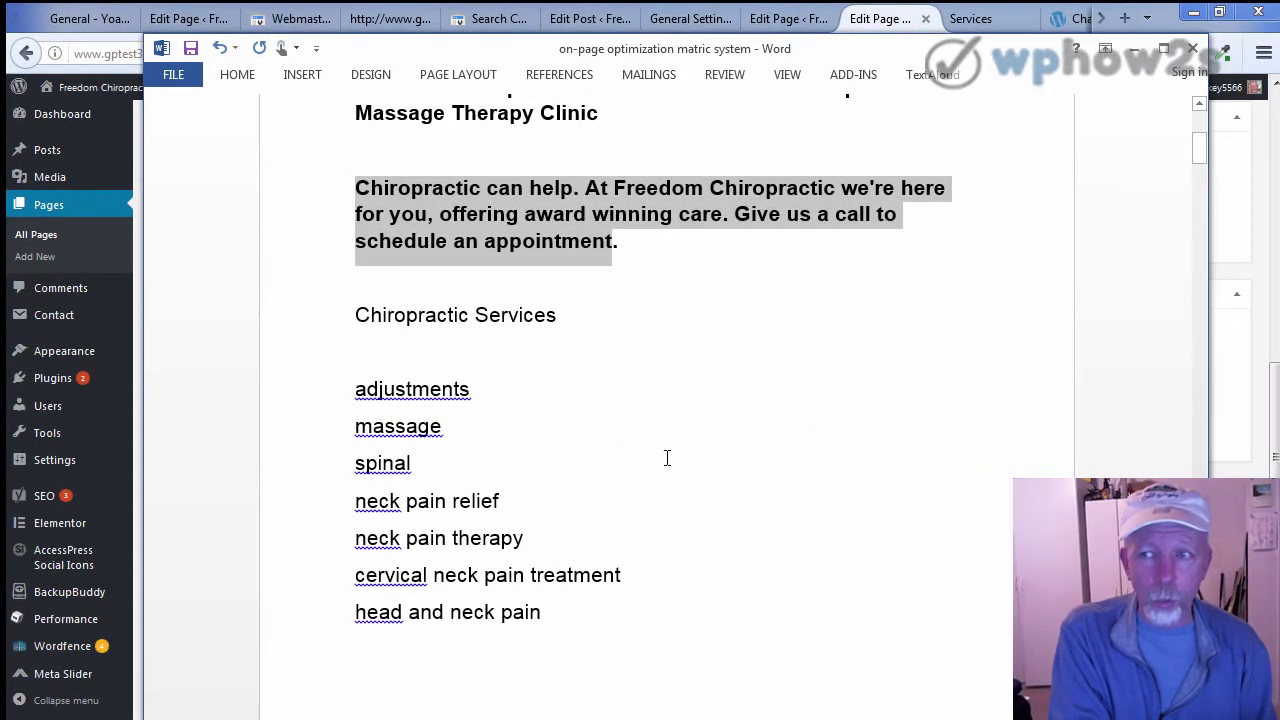
pyautogui.moveTo(1201, 157); pyautogui.dragTo(1200, 198)
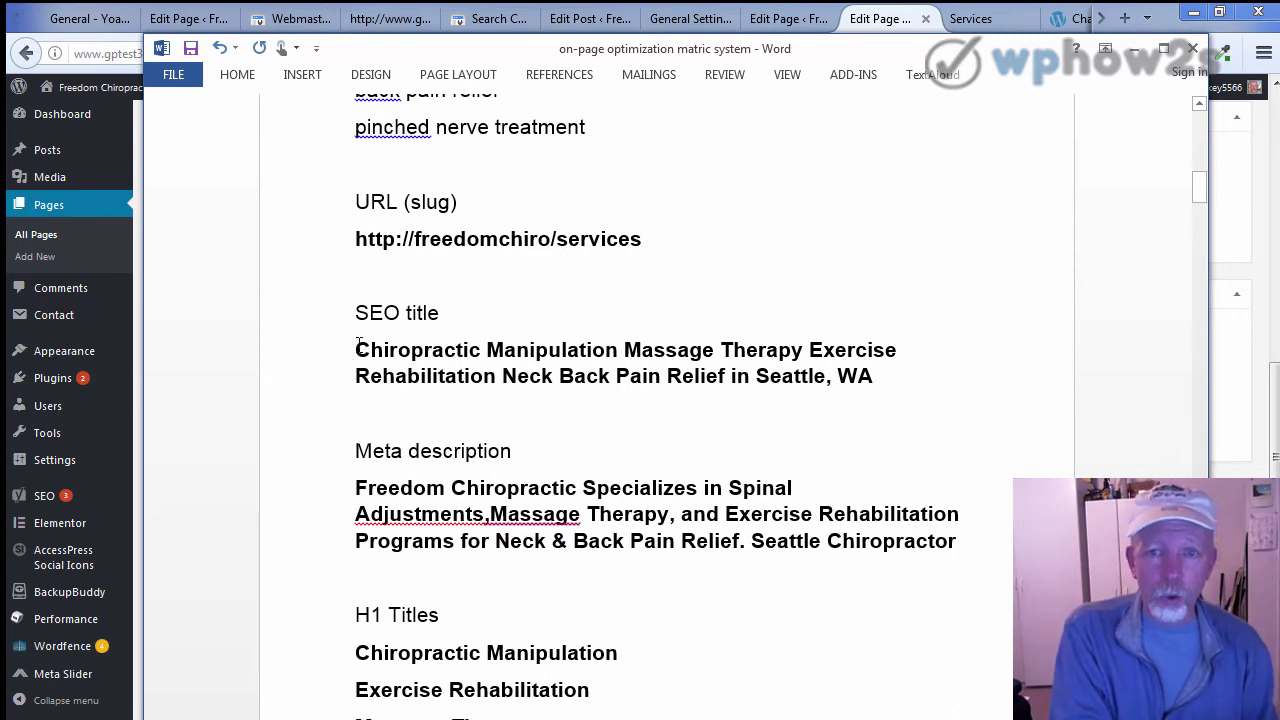
pyautogui.moveTo(437, 351); pyautogui.dragTo(868, 375)
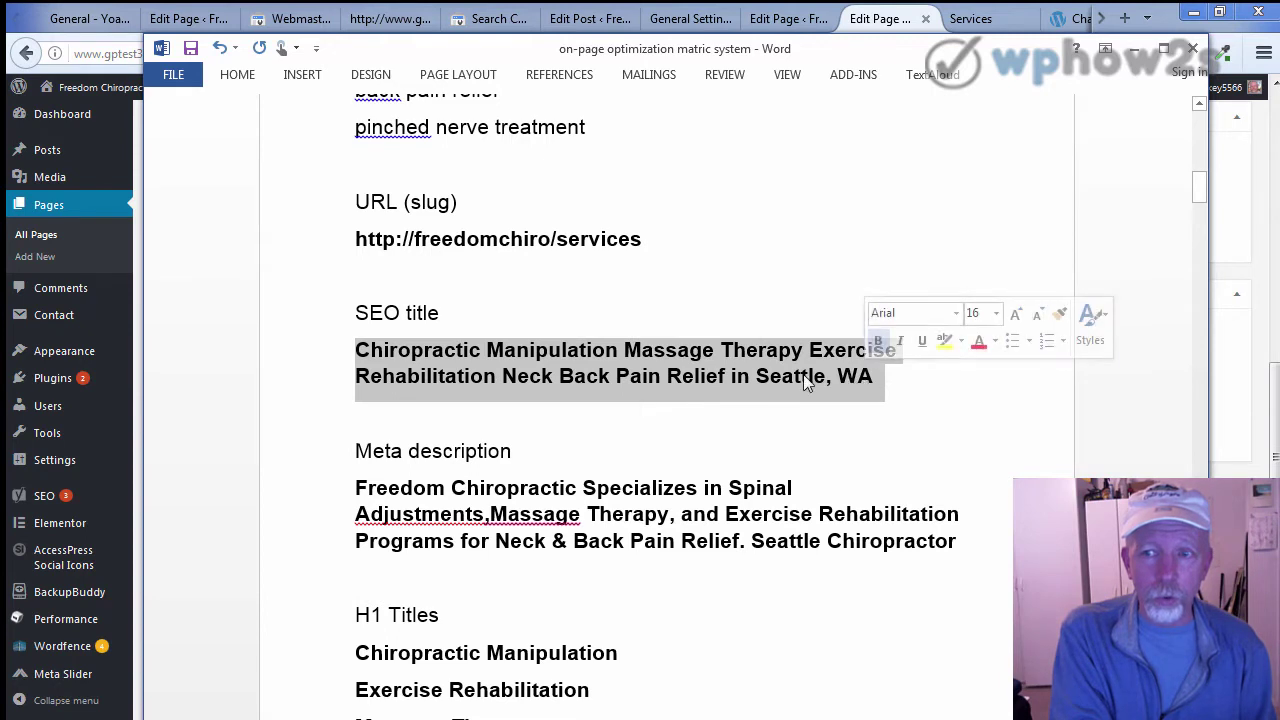
pyautogui.rightClick(762, 382)
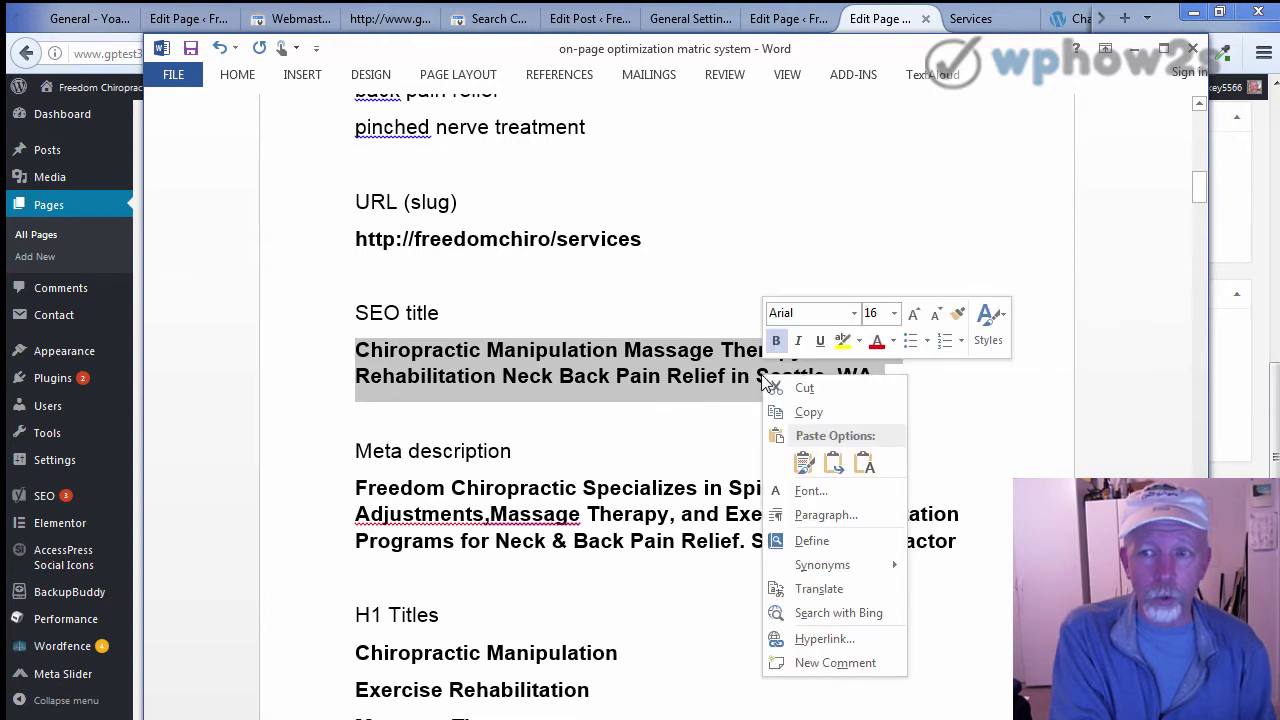
pyautogui.click(813, 410)
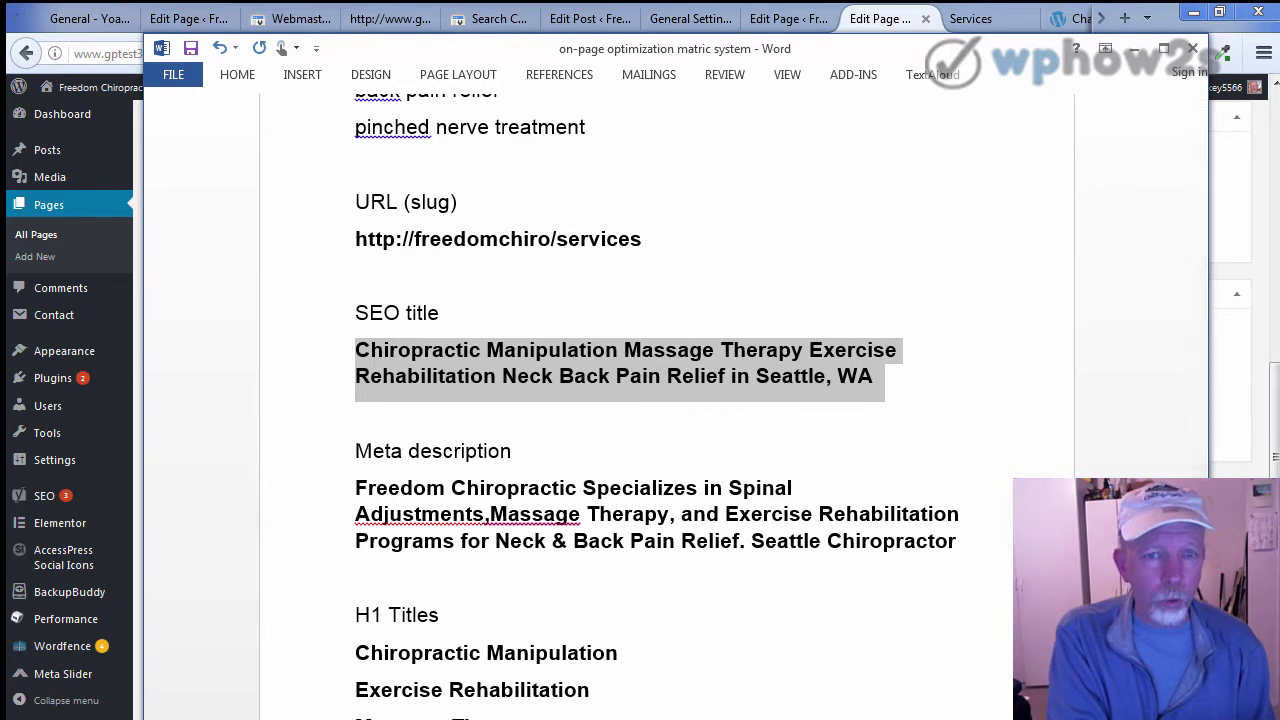
pyautogui.click(1225, 198)
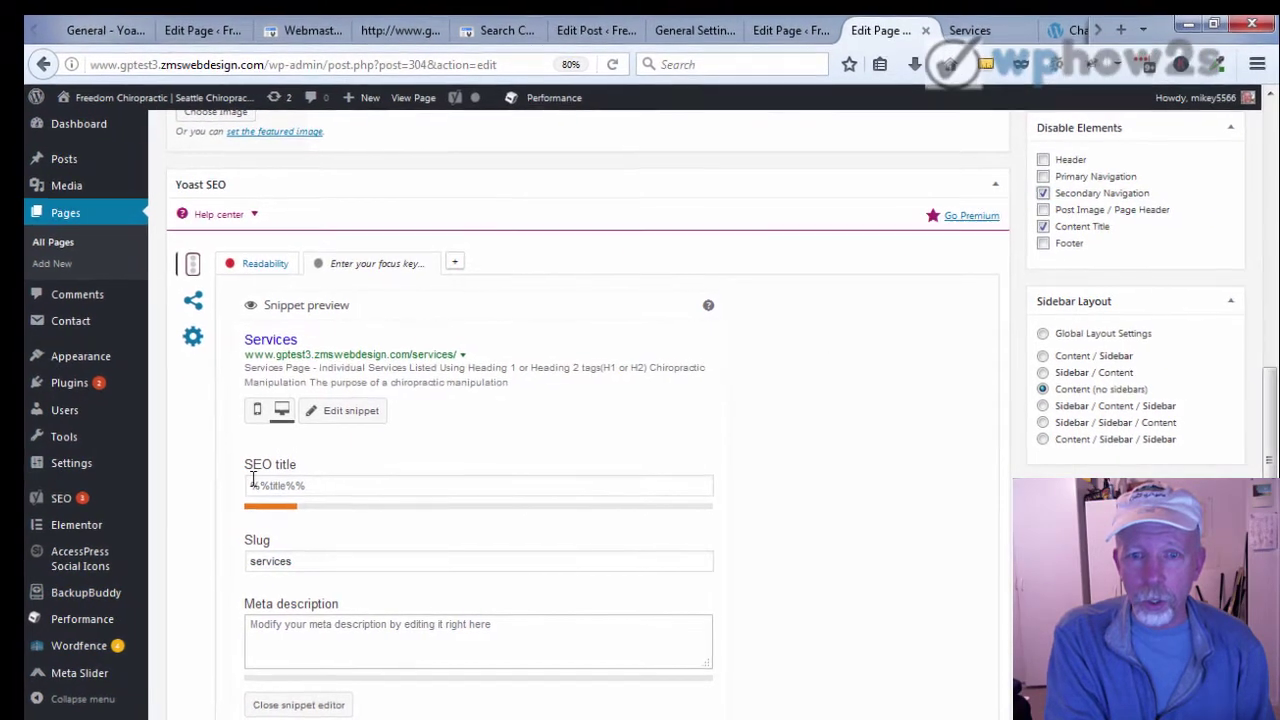
pyautogui.rightClick(254, 482)
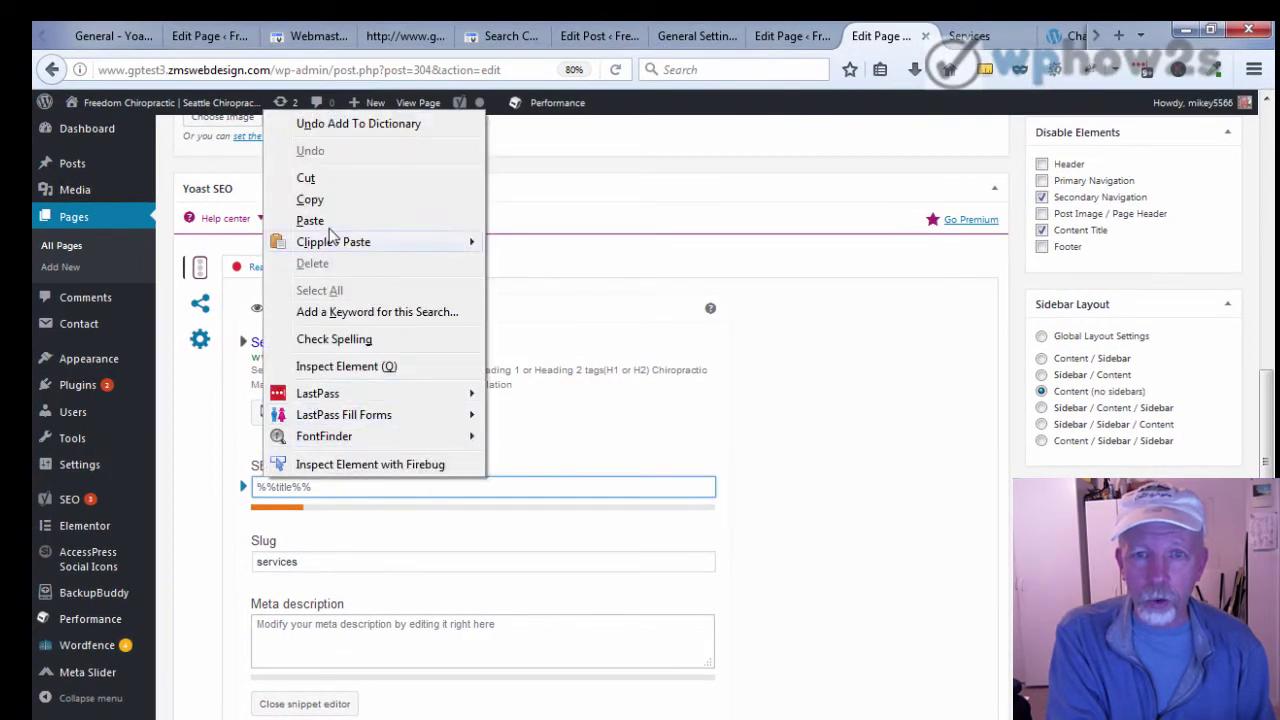
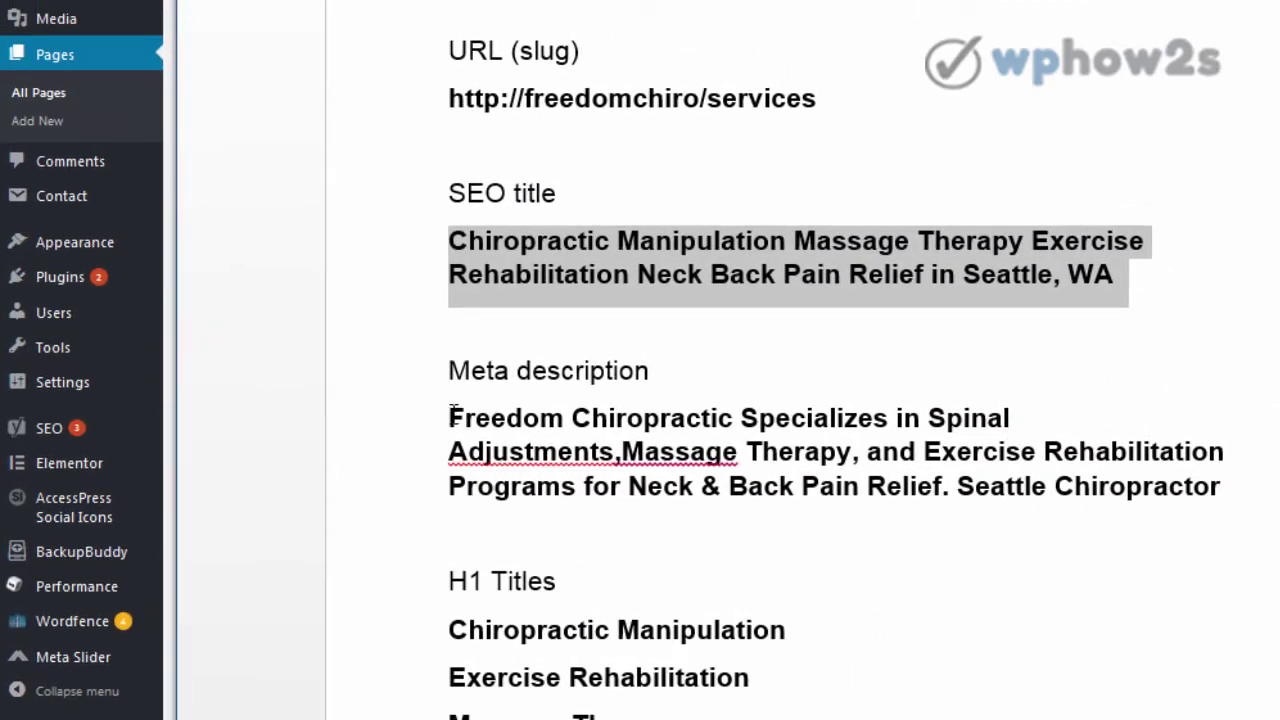
# Step: In the Word document, copy the Services meta description beginning "Freedom Chiropractic Specializes in Spinal Adjustments" and ending "Seattle Chiropractor"
pyautogui.click(451, 416)
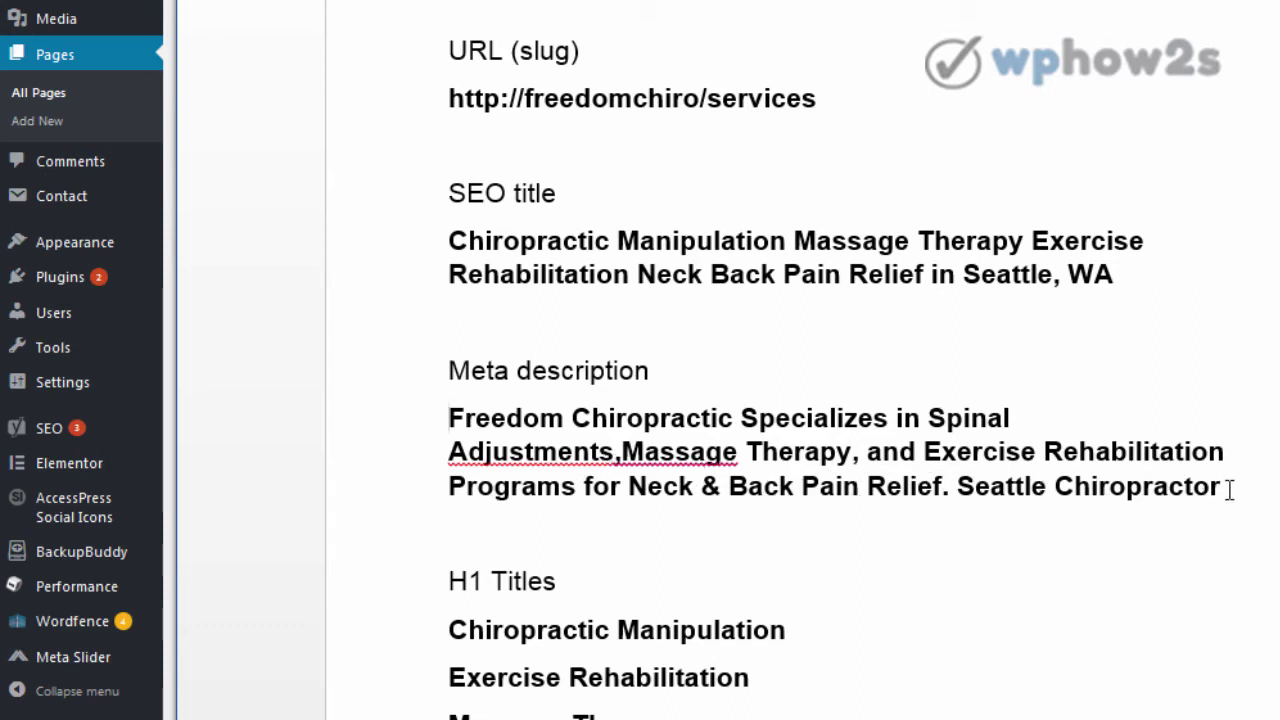
pyautogui.moveTo(1224, 488); pyautogui.dragTo(450, 420)
pyautogui.hotkey('ctrl', 'c')
pyautogui.rightClick(478, 420)
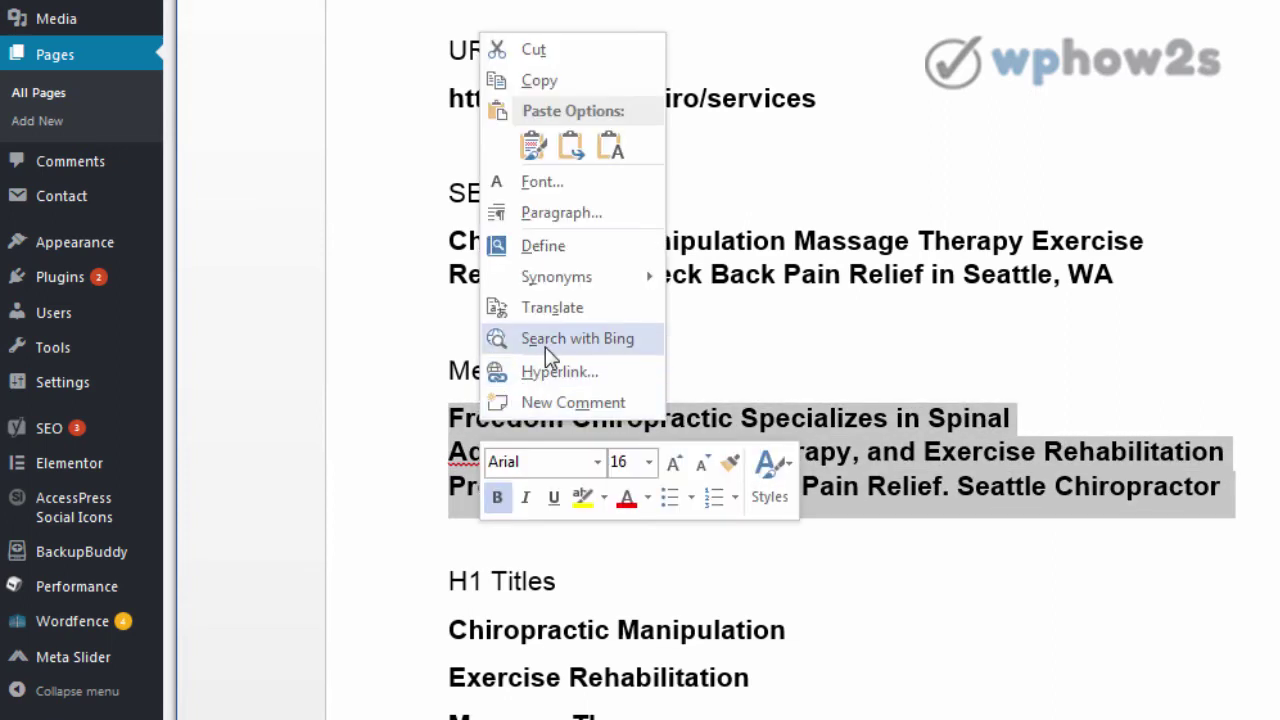
pyautogui.click(528, 80)
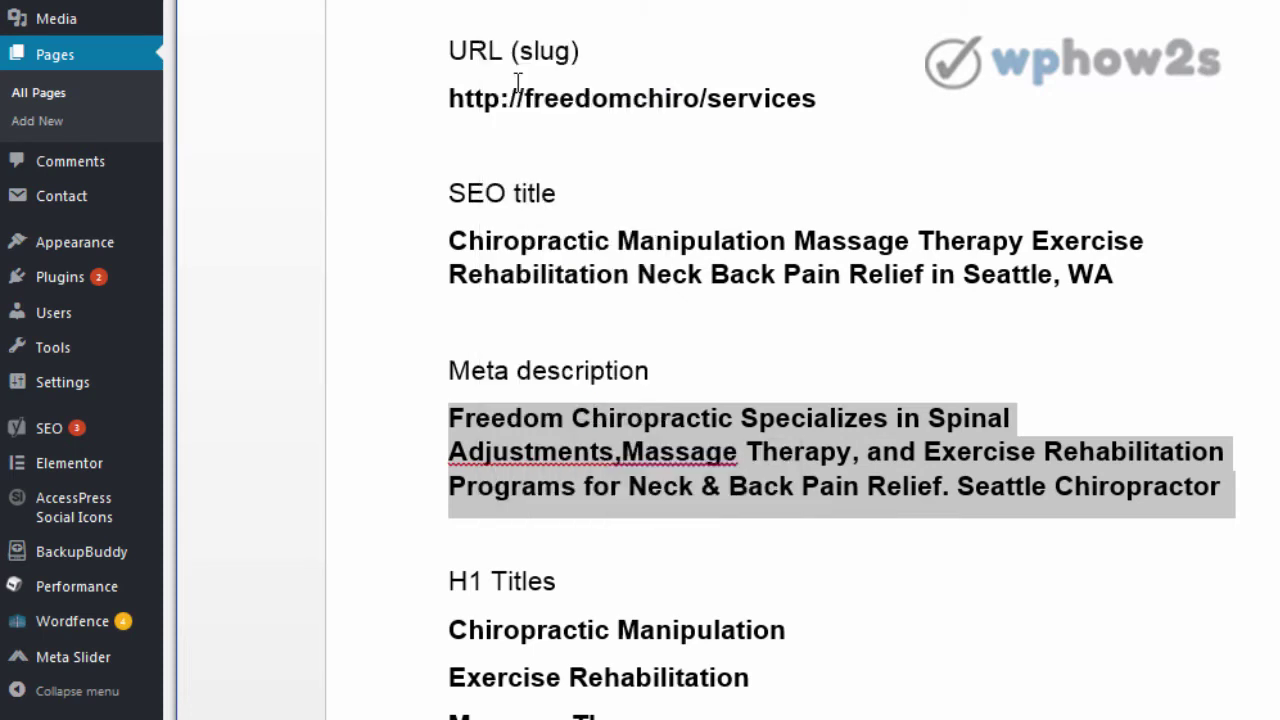
pyautogui.click(250, 106)
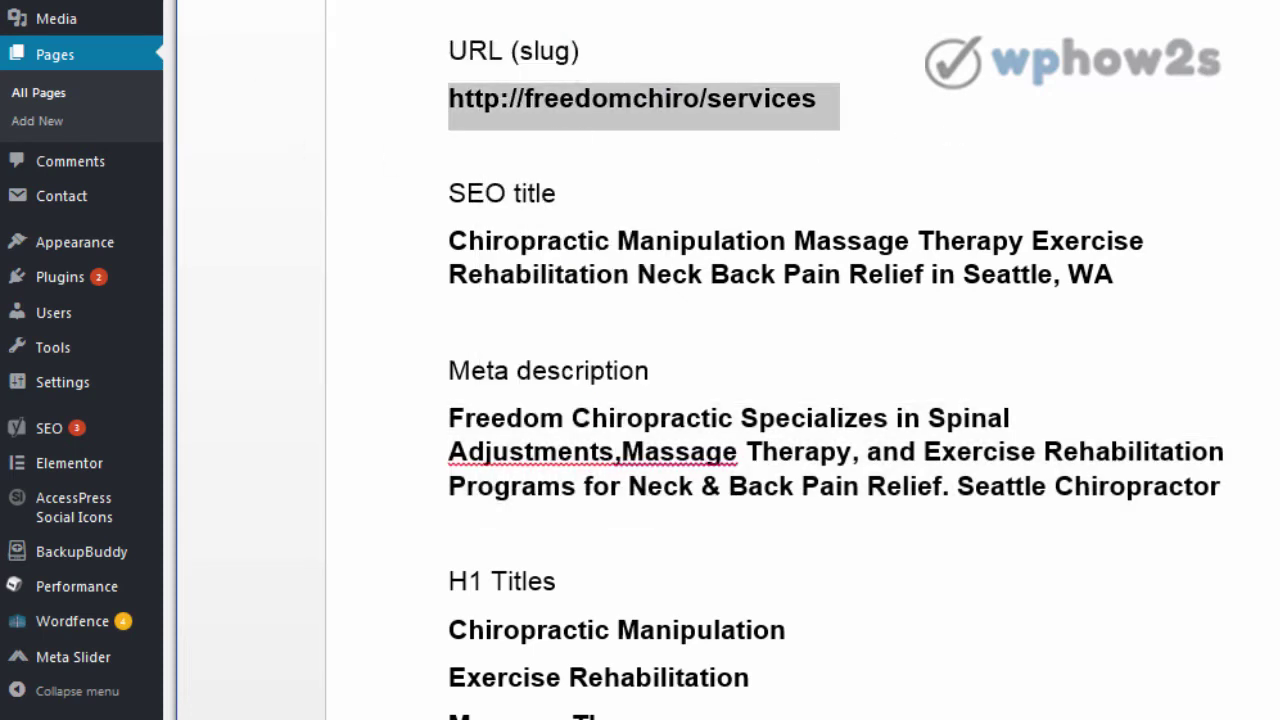
# Step: Back in the WordPress page editor, paste the copied "Freedom Chiropractic Specializes" text as the Services page's meta description
pyautogui.hotkey('alt', 'Tab')
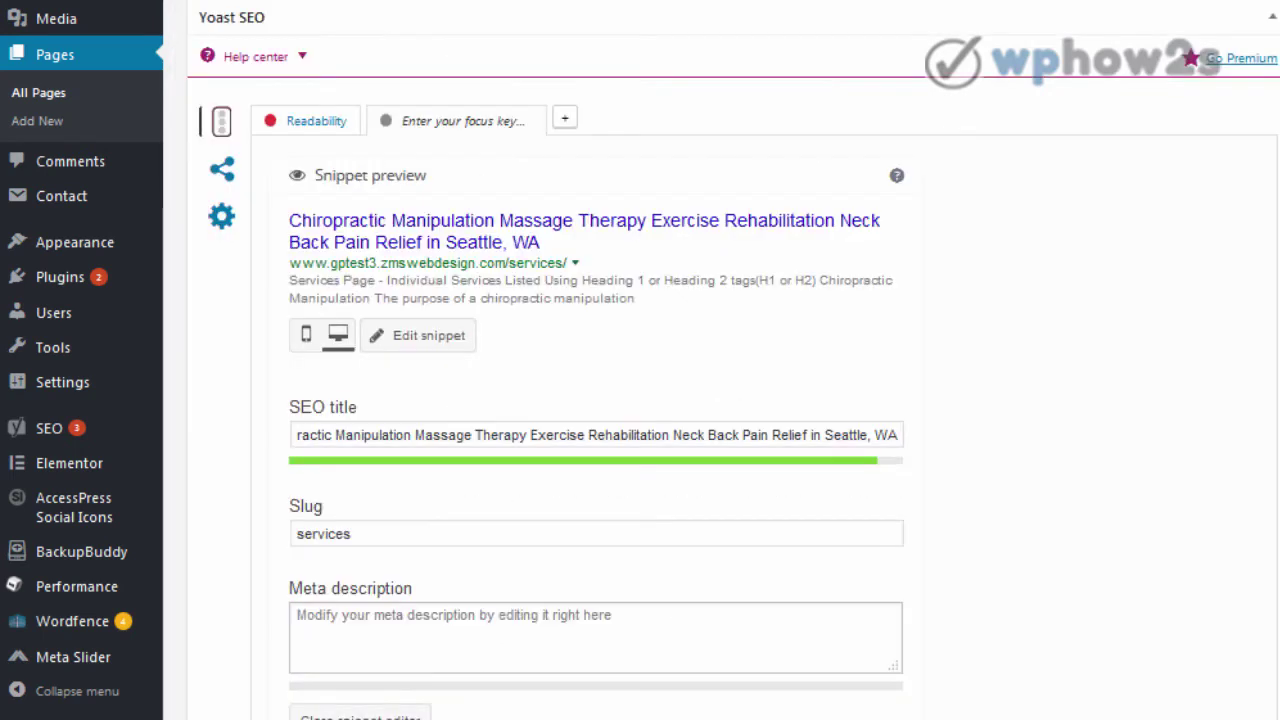
pyautogui.click(297, 615)
pyautogui.rightClick(297, 615)
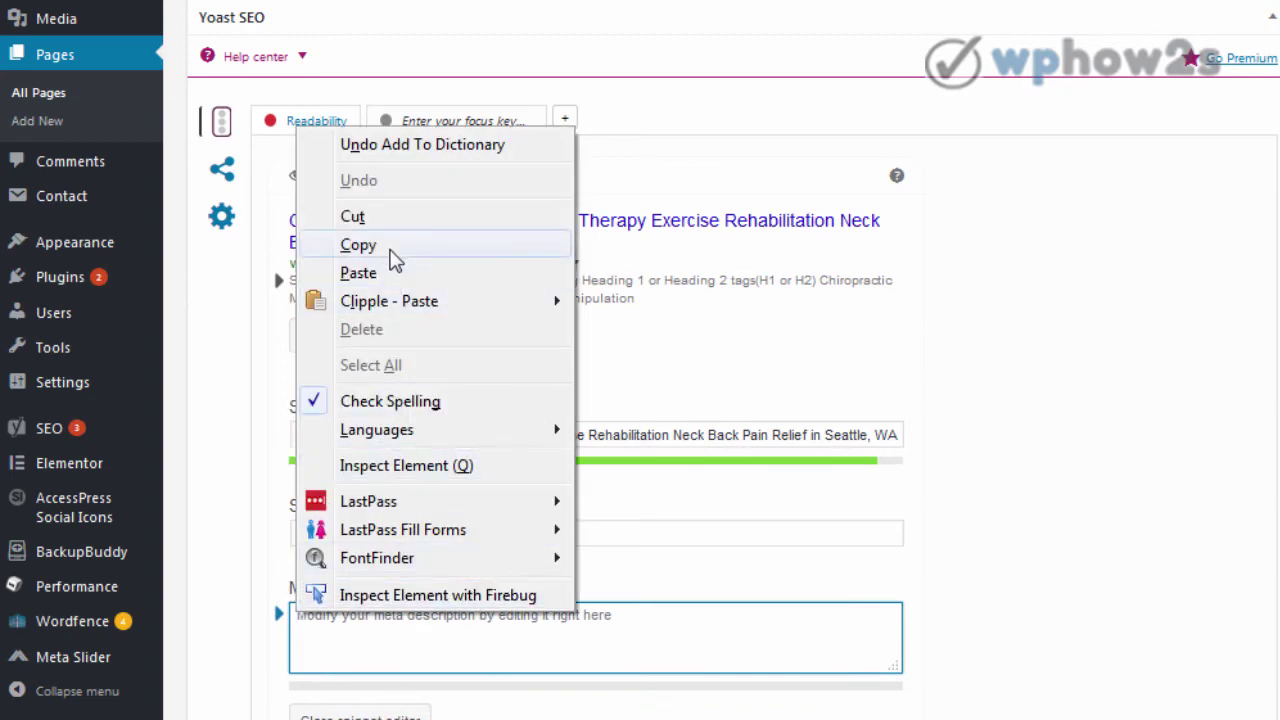
pyautogui.click(388, 280)
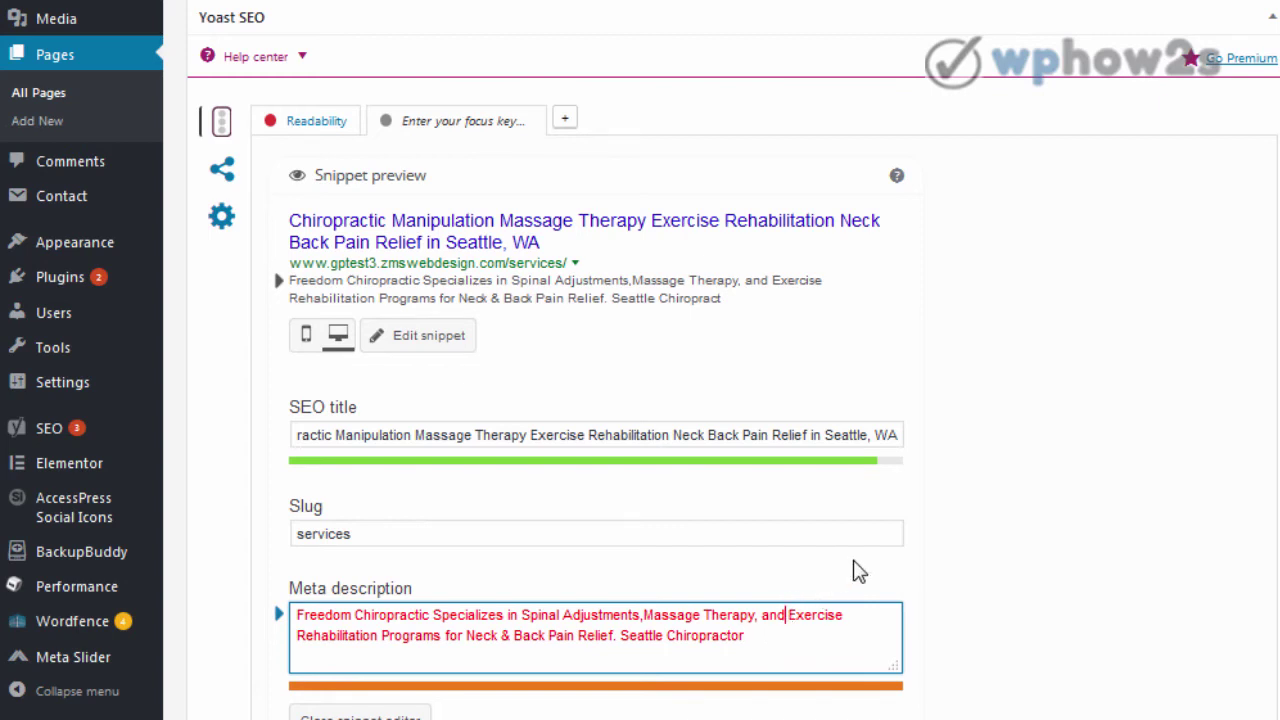
# Step: Shorten the Services meta description by replacing "and" before "Exercise Rehabilitation" with "&"
pyautogui.press('BackSpace')
pyautogui.press('BackSpace')
pyautogui.press('BackSpace')
pyautogui.press('BackSpace')
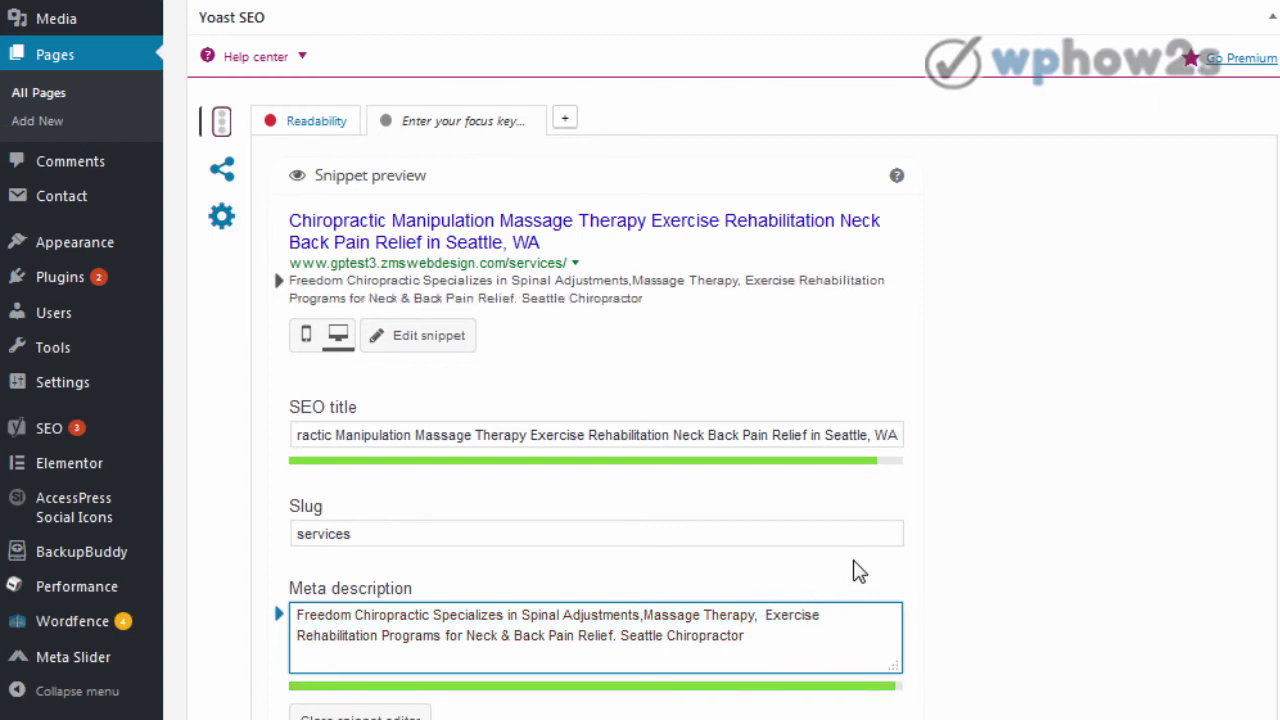
pyautogui.write('&')
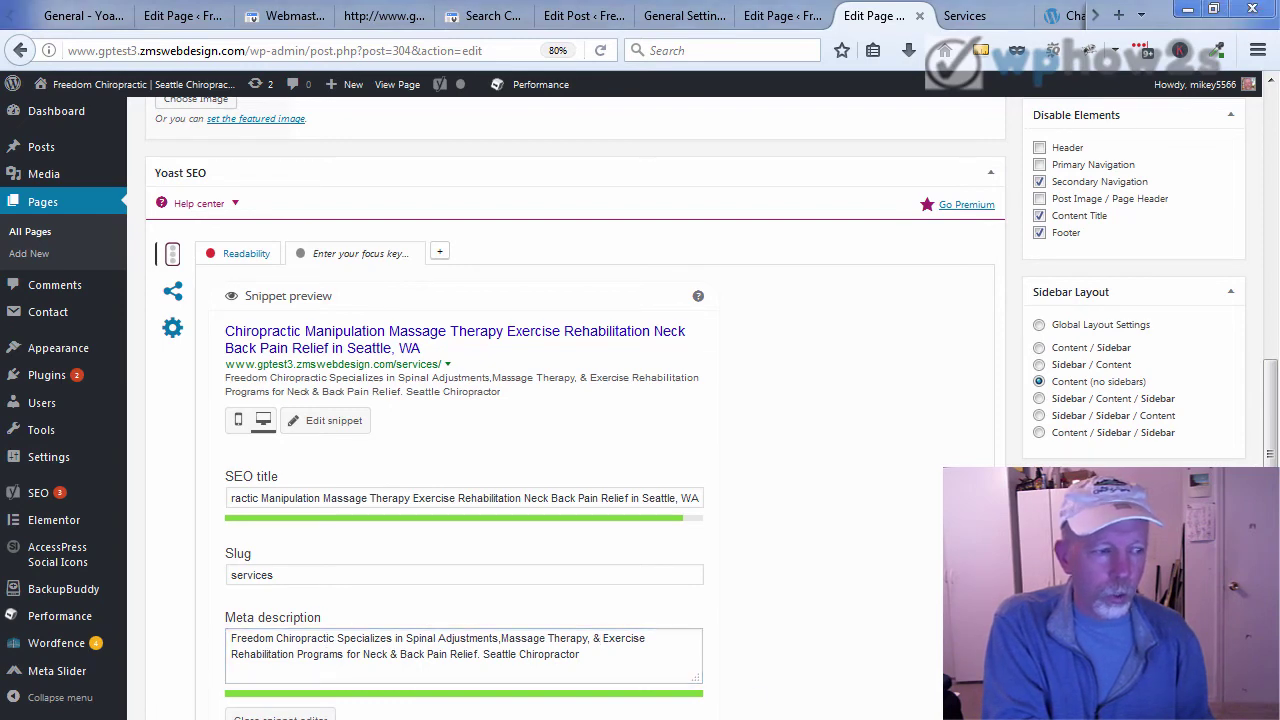
# Step: Return to the Word document and review the H1 titles drafted below the Services meta description
pyautogui.hotkey('alt', 'Tab')
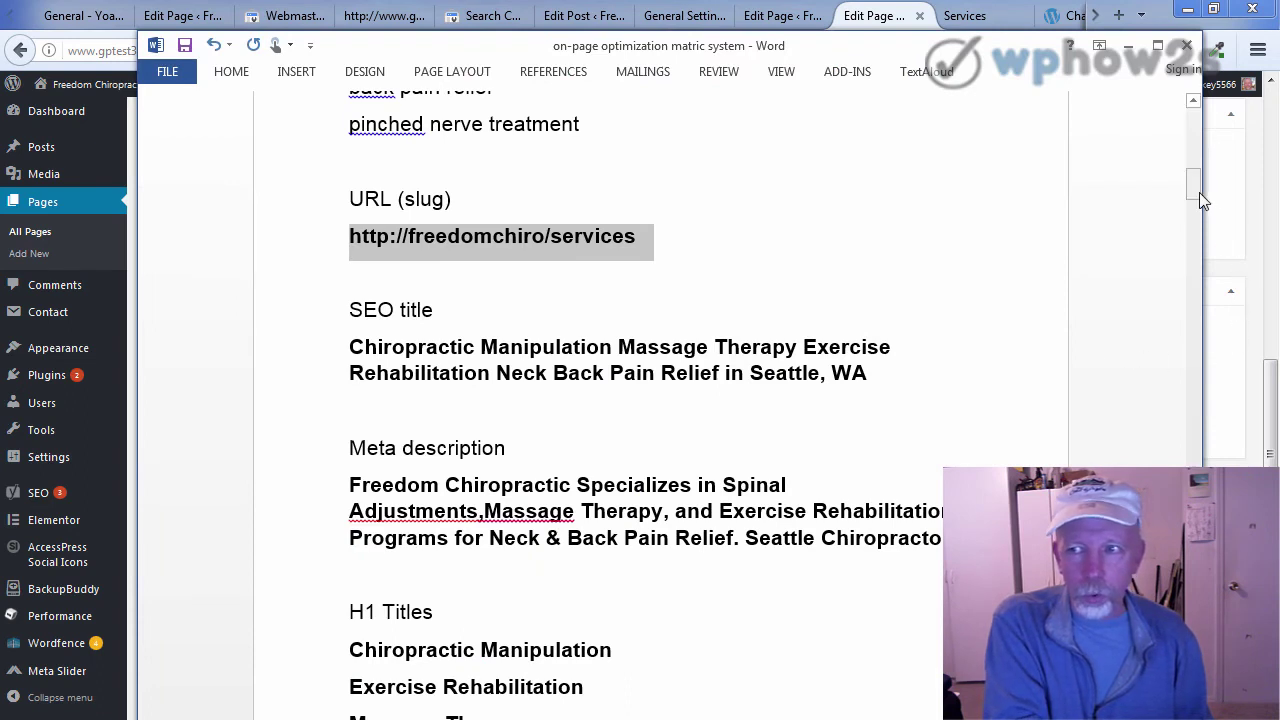
pyautogui.moveTo(1197, 191)
pyautogui.mouseDown()
pyautogui.moveTo(1205, 156)
pyautogui.moveTo(1205, 198)
pyautogui.mouseUp()
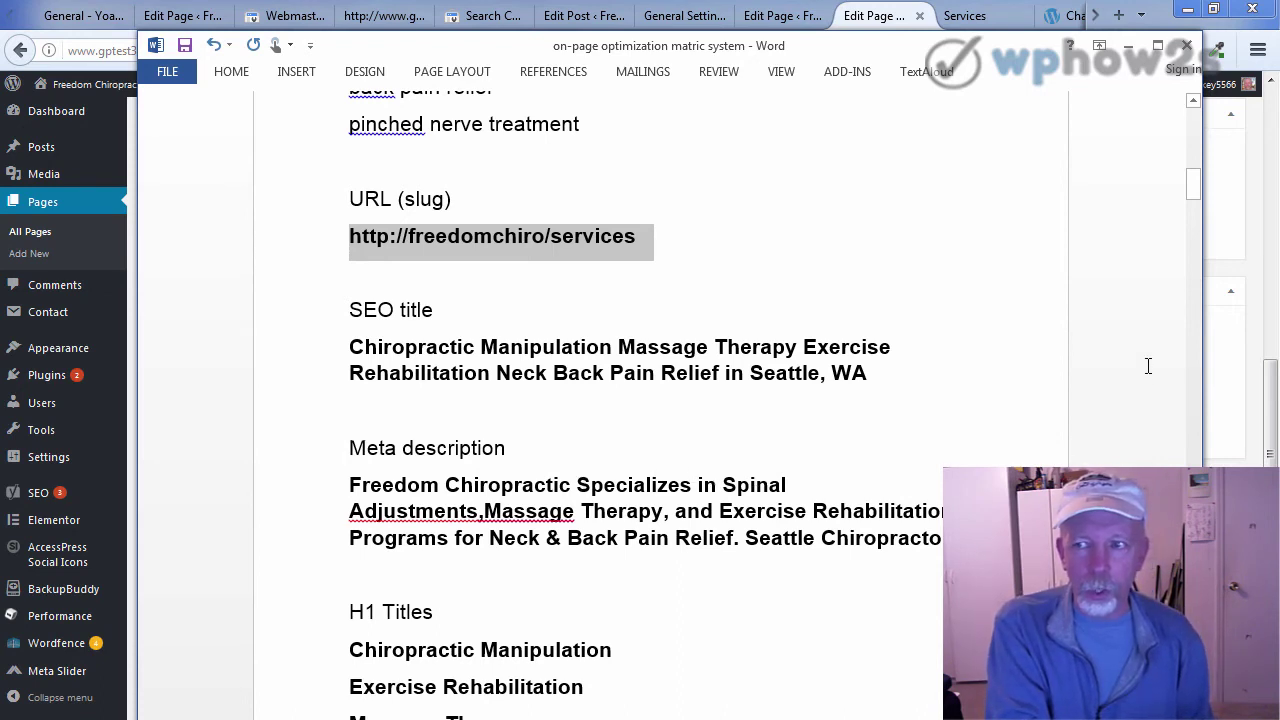
pyautogui.moveTo(1194, 178); pyautogui.dragTo(1199, 200)
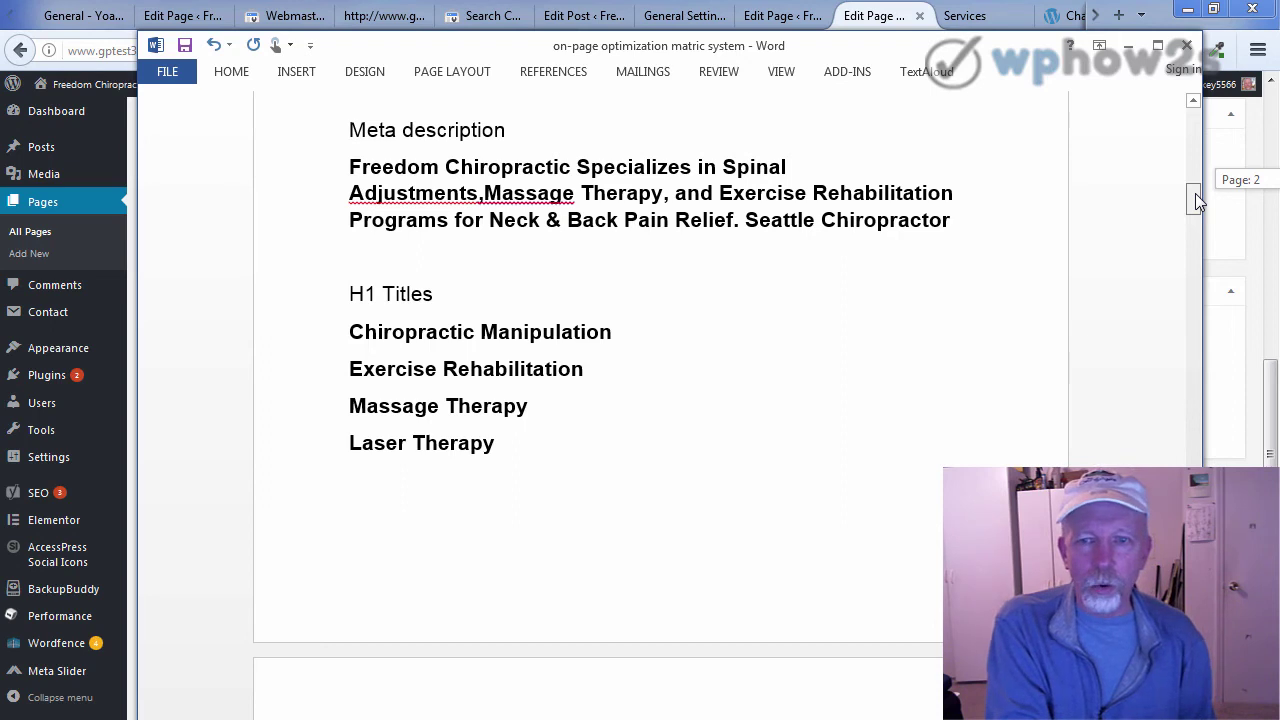
pyautogui.moveTo(1197, 200); pyautogui.dragTo(1198, 224)
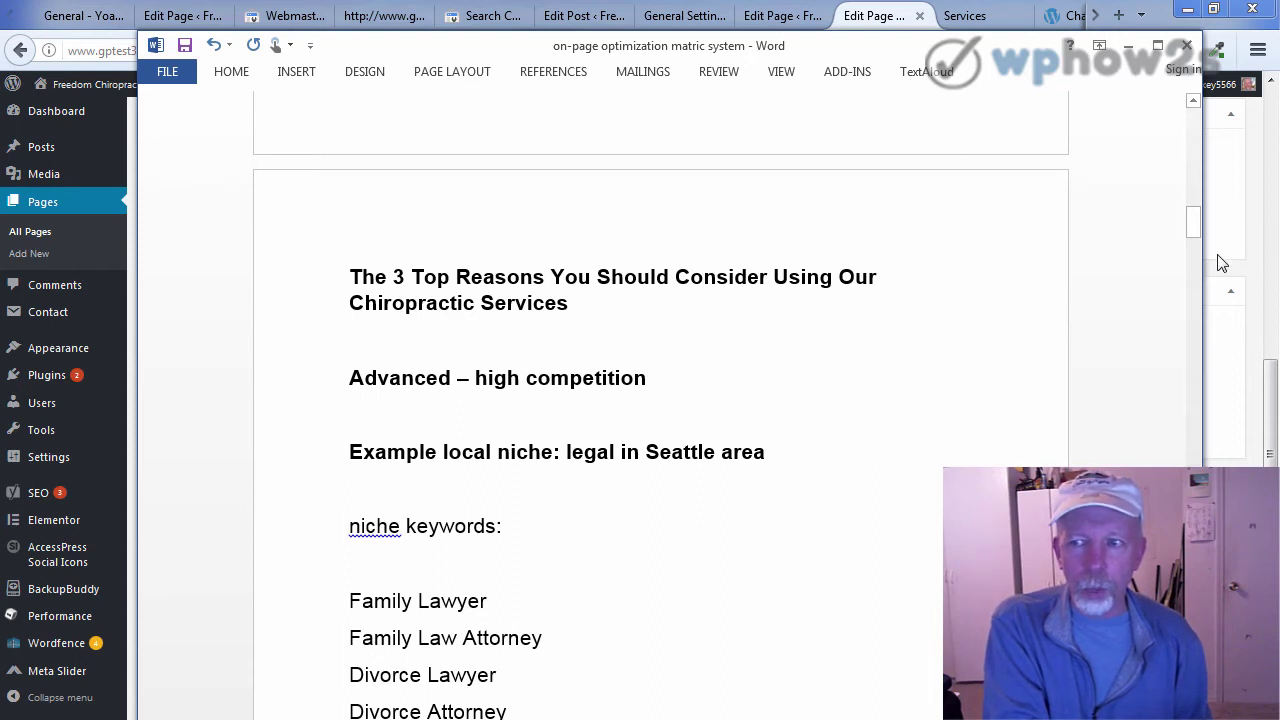
pyautogui.moveTo(1192, 234); pyautogui.dragTo(1193, 206)
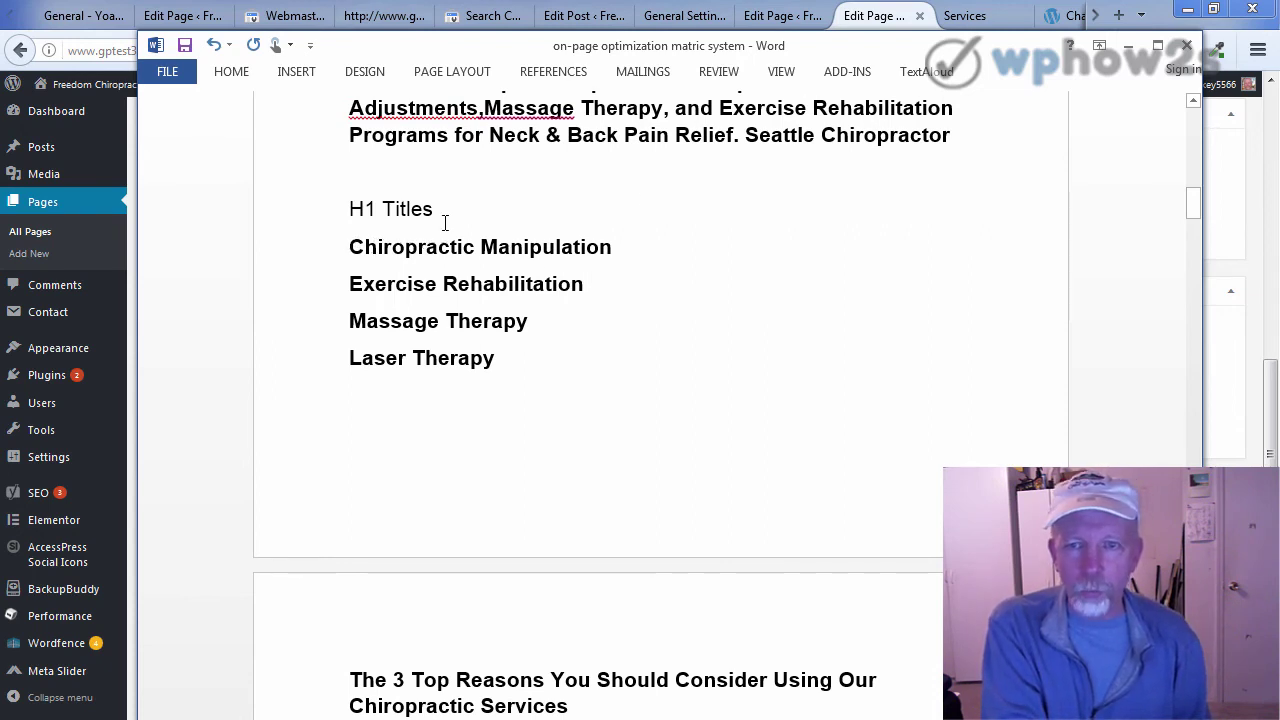
# Step: Go back to the Services page's editor in the browser and open the page's public view in a new tab
pyautogui.click(1220, 163)
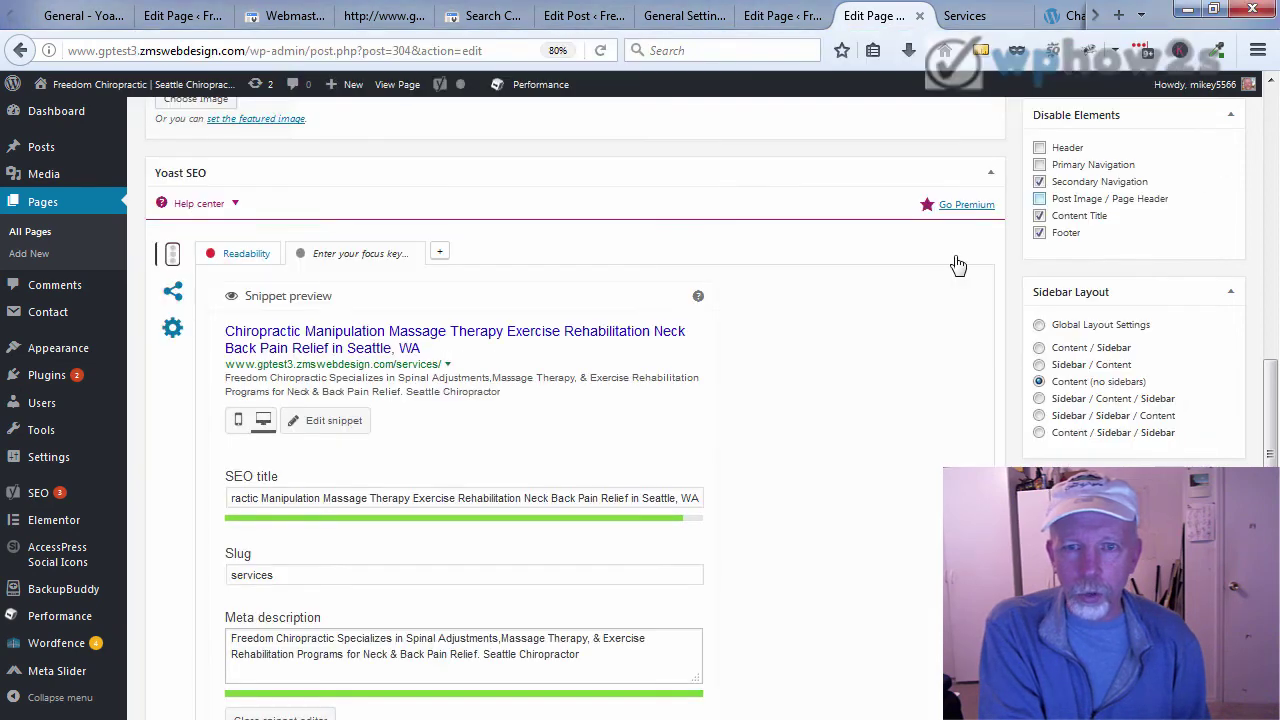
pyautogui.scroll(2, 1270, 378)
pyautogui.scroll(3, 1270, 378)
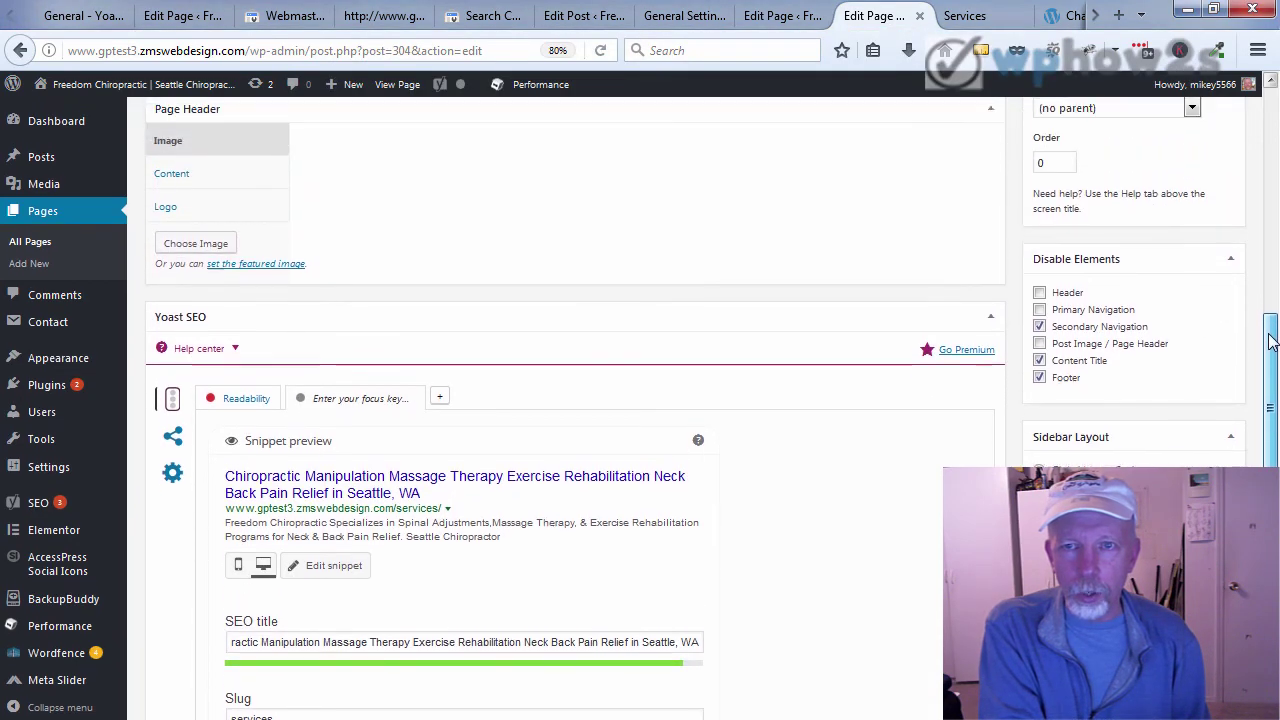
pyautogui.rightClick(398, 84)
pyautogui.click(452, 104)
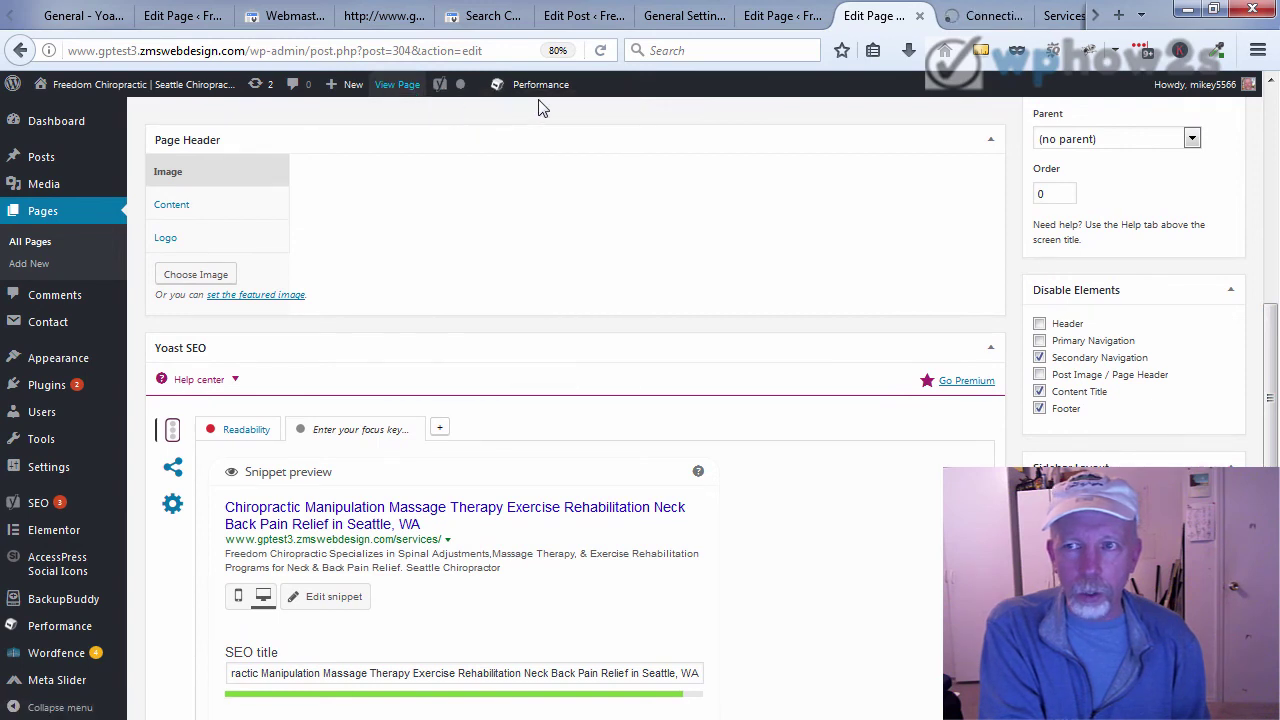
pyautogui.click(990, 16)
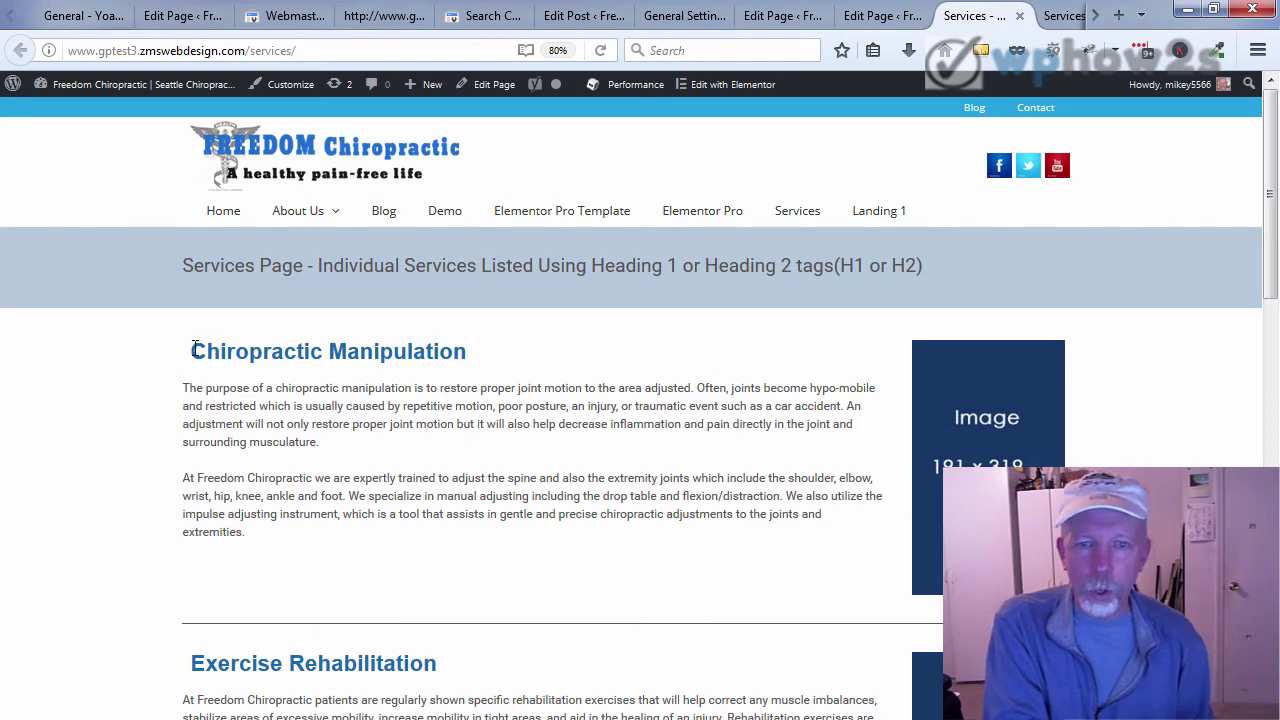
# Step: Examine the service headings on the public Services page, from "Chiropractic Manipulation" down to "Low Level Laser Therapy"
pyautogui.moveTo(194, 349); pyautogui.dragTo(482, 357)
pyautogui.click(482, 357)
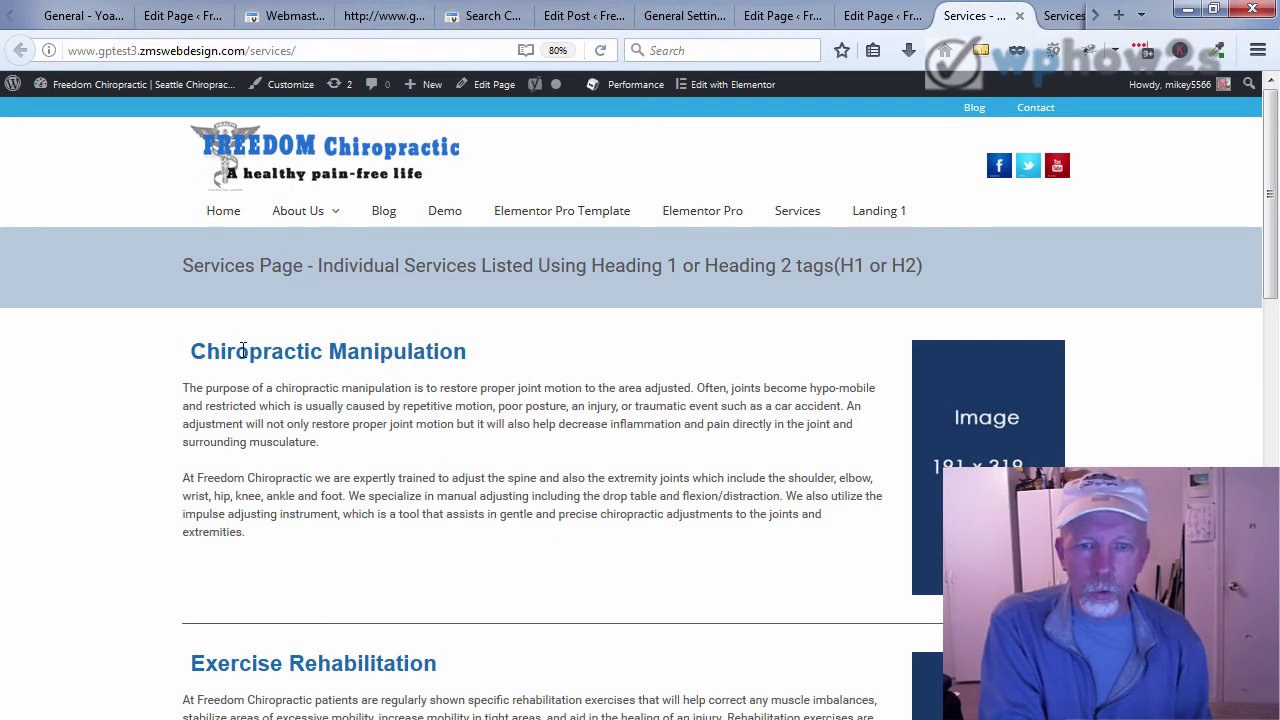
pyautogui.moveTo(191, 351); pyautogui.dragTo(465, 349)
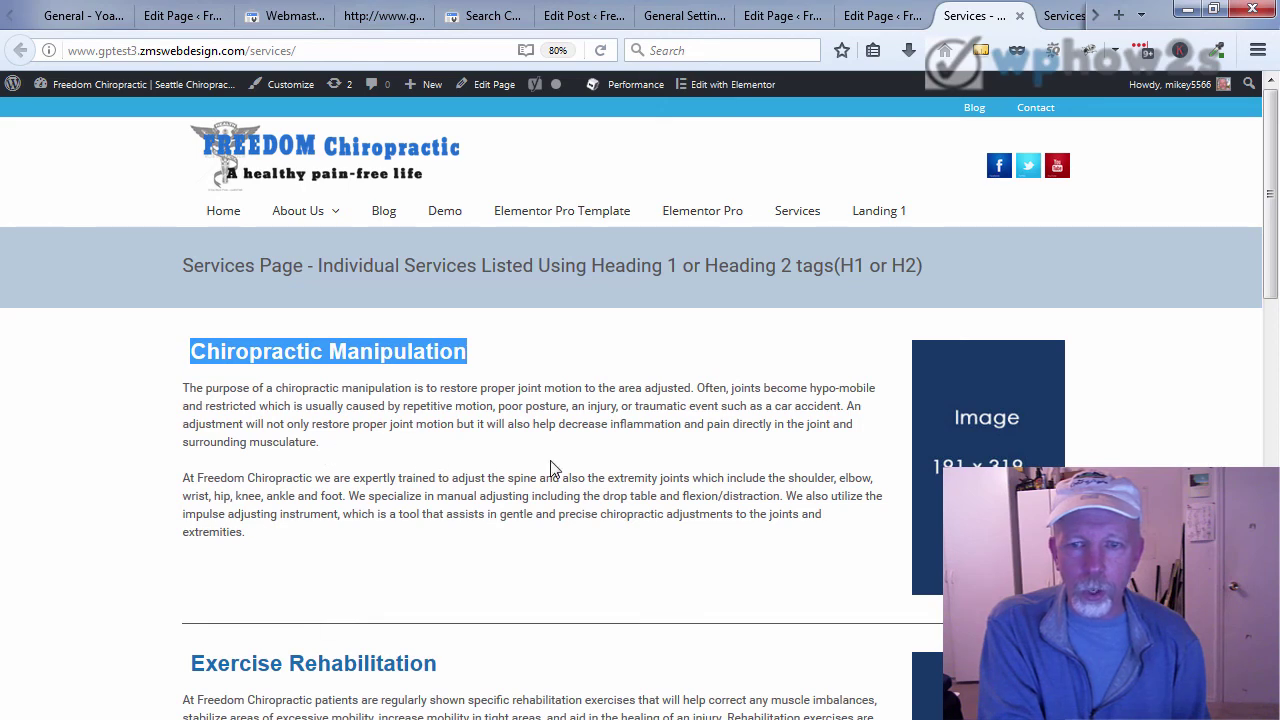
pyautogui.scroll(-3, 1258, 255)
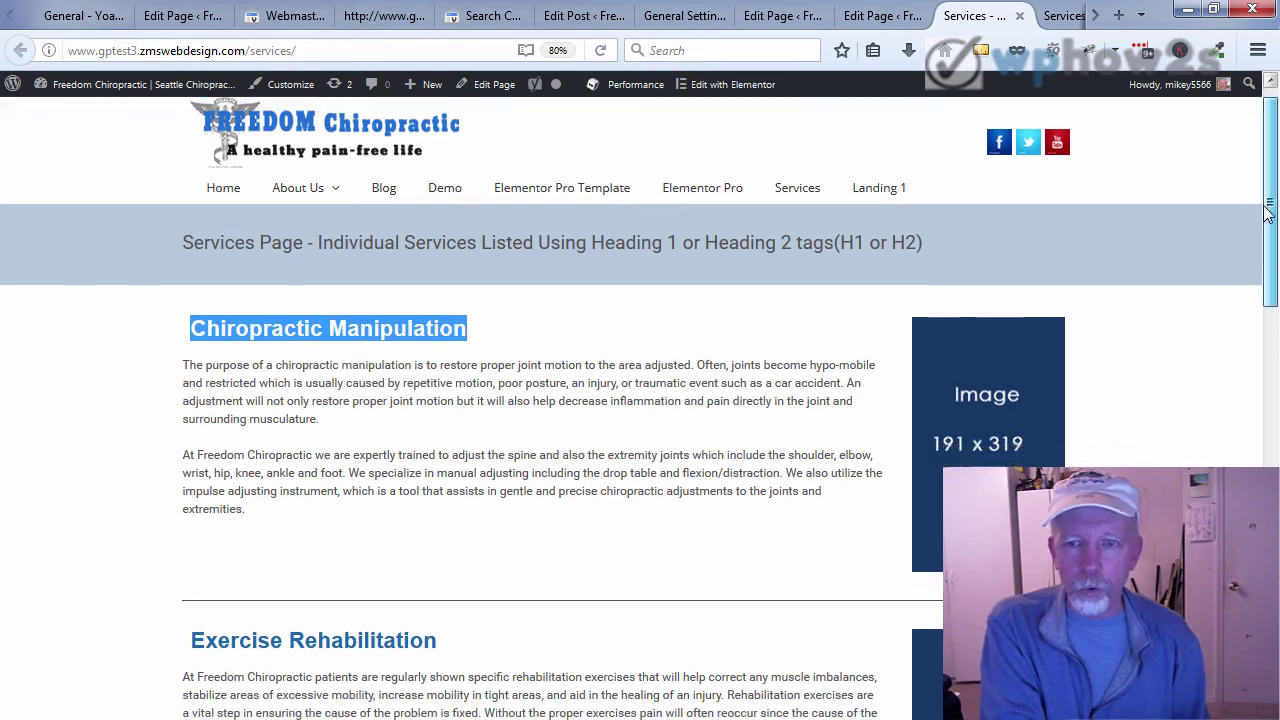
pyautogui.scroll(-2, 1258, 255)
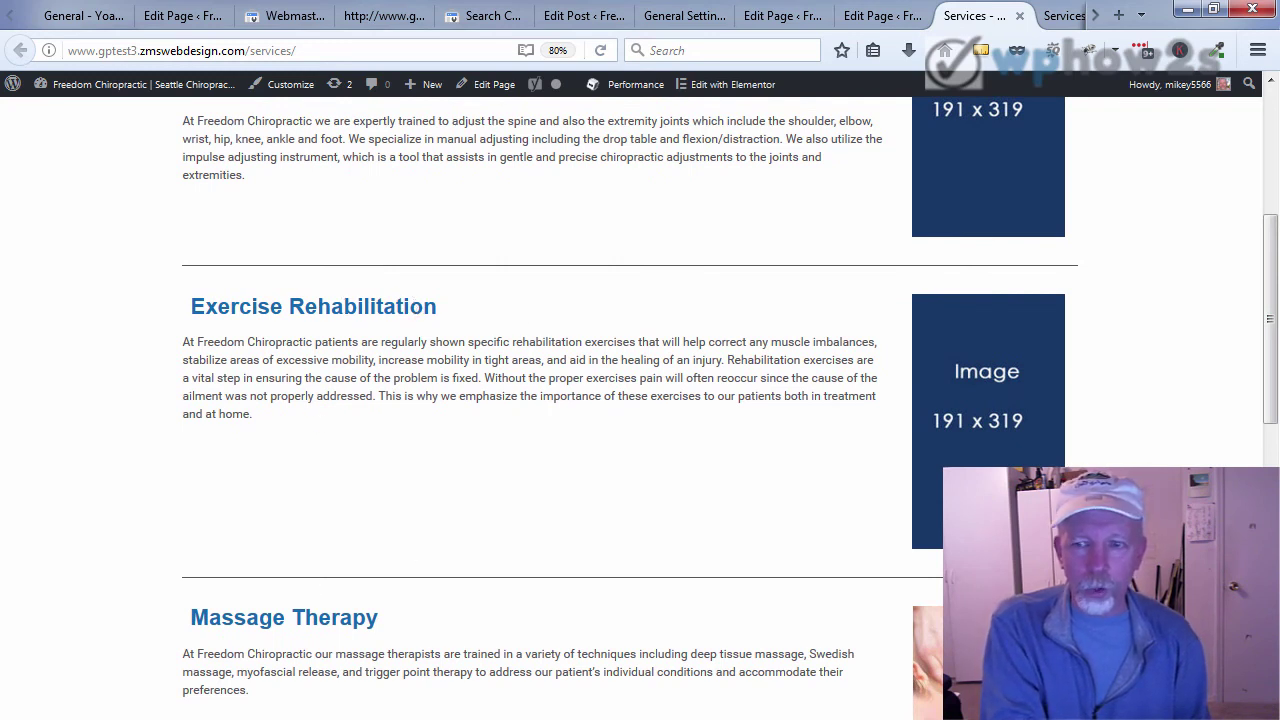
pyautogui.moveTo(1270, 345); pyautogui.dragTo(1240, 515)
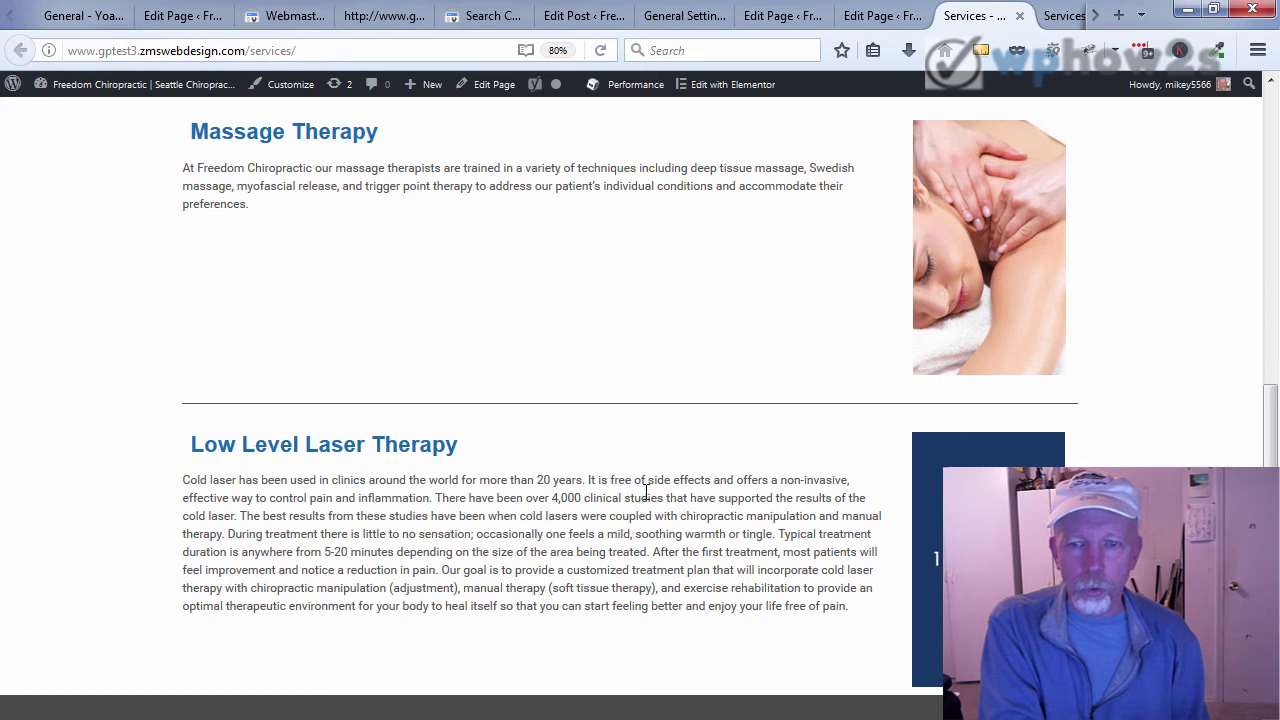
pyautogui.moveTo(1274, 445); pyautogui.dragTo(1268, 195)
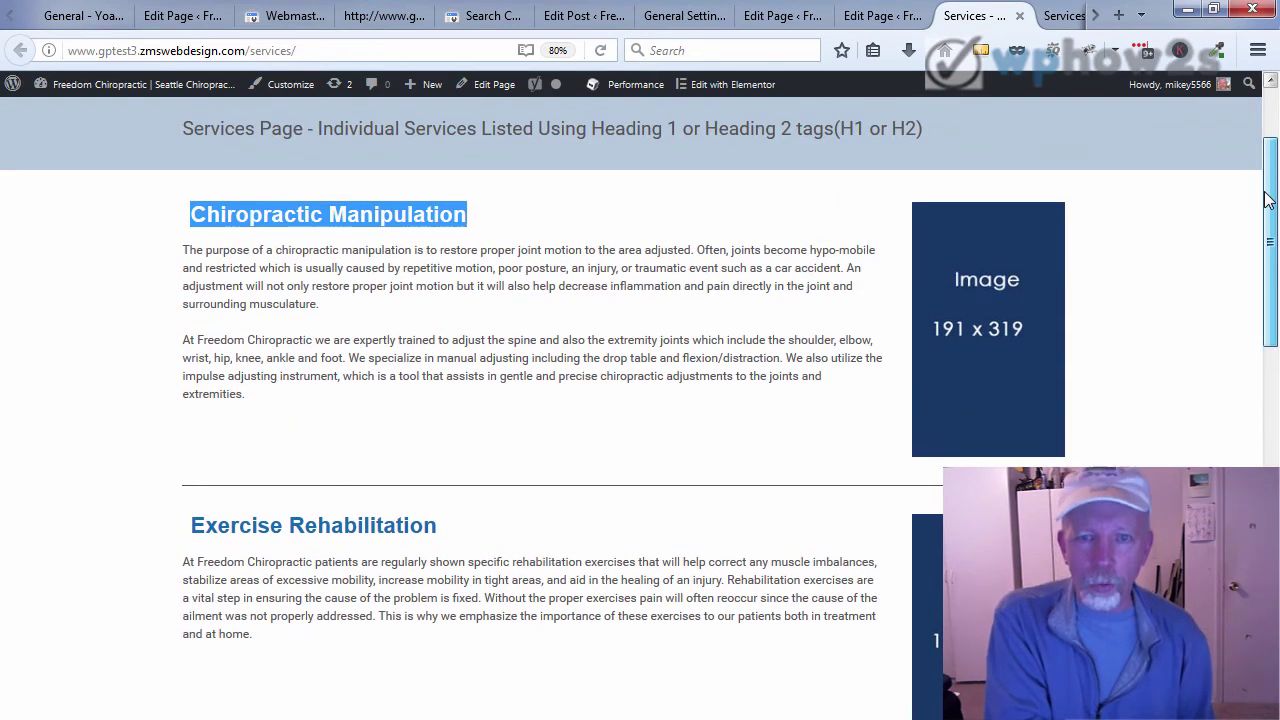